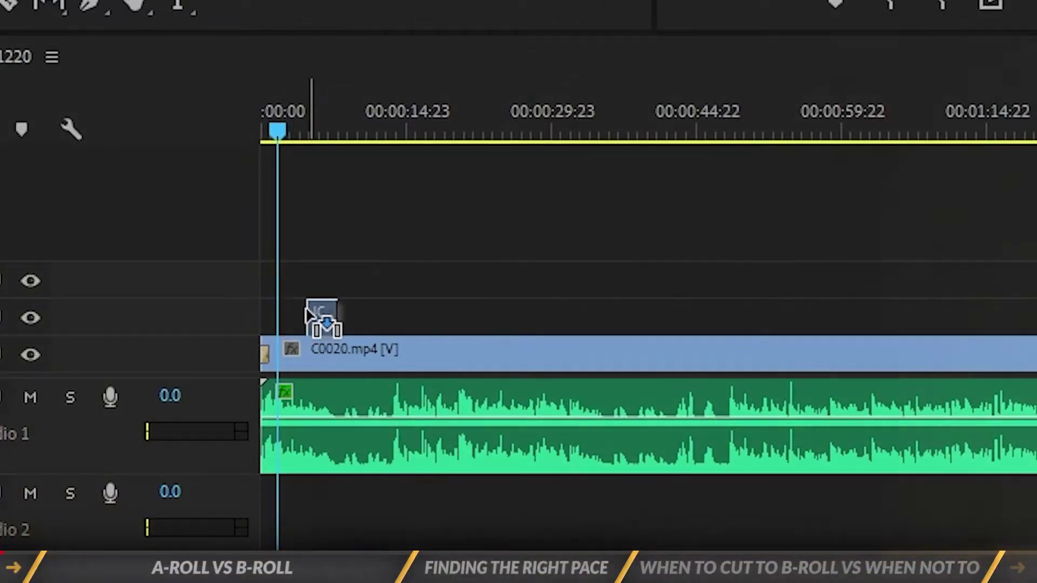
# Place the dance B-roll on V2 above the interview, shift it later, and play back the timing
pyautogui.moveTo(310, 315); pyautogui.dragTo(313, 318)
pyautogui.scroll(3, 324, 319)
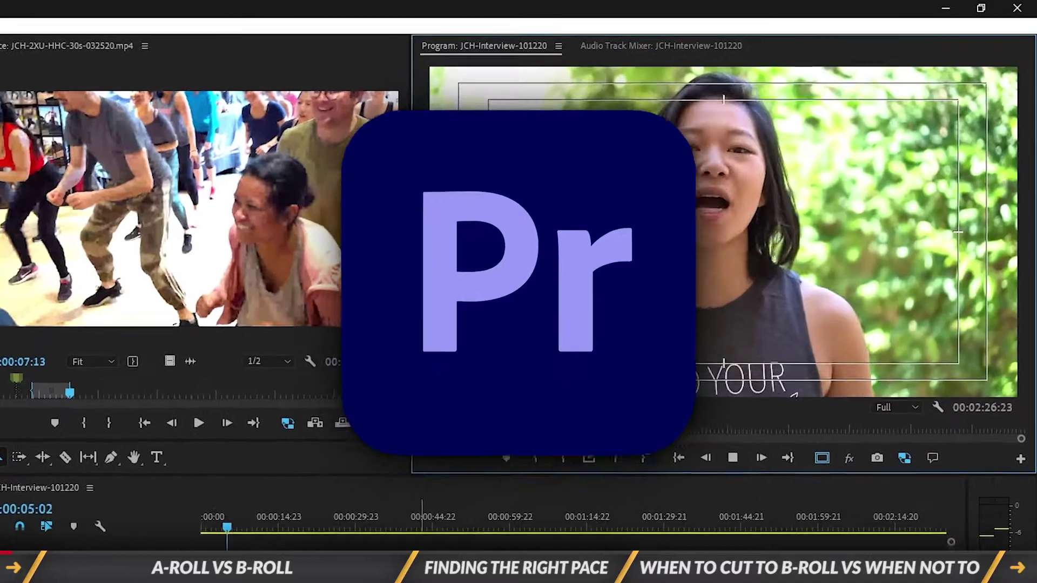
pyautogui.press('space')
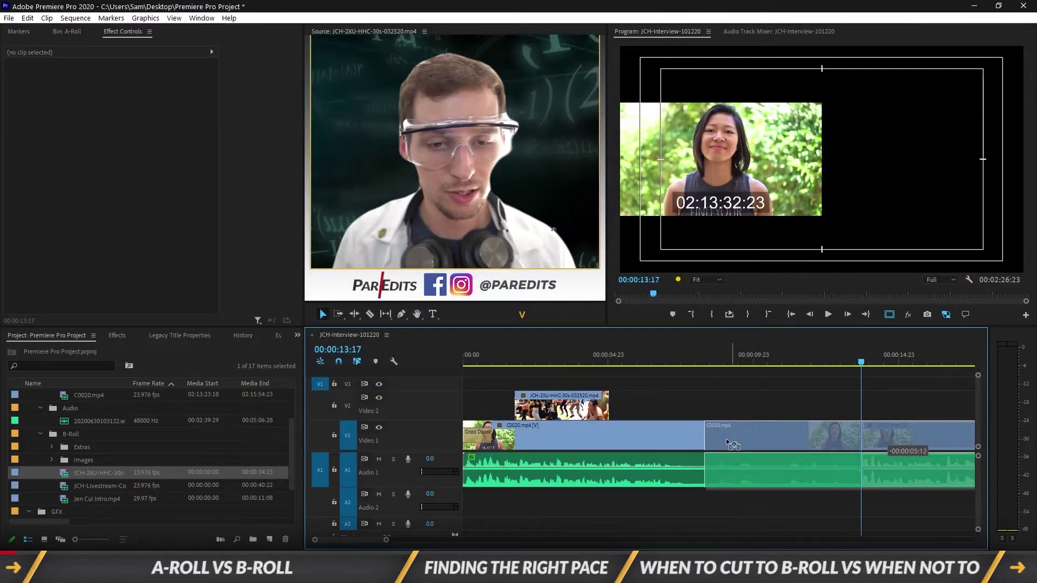
pyautogui.moveTo(575, 427); pyautogui.dragTo(697, 430)
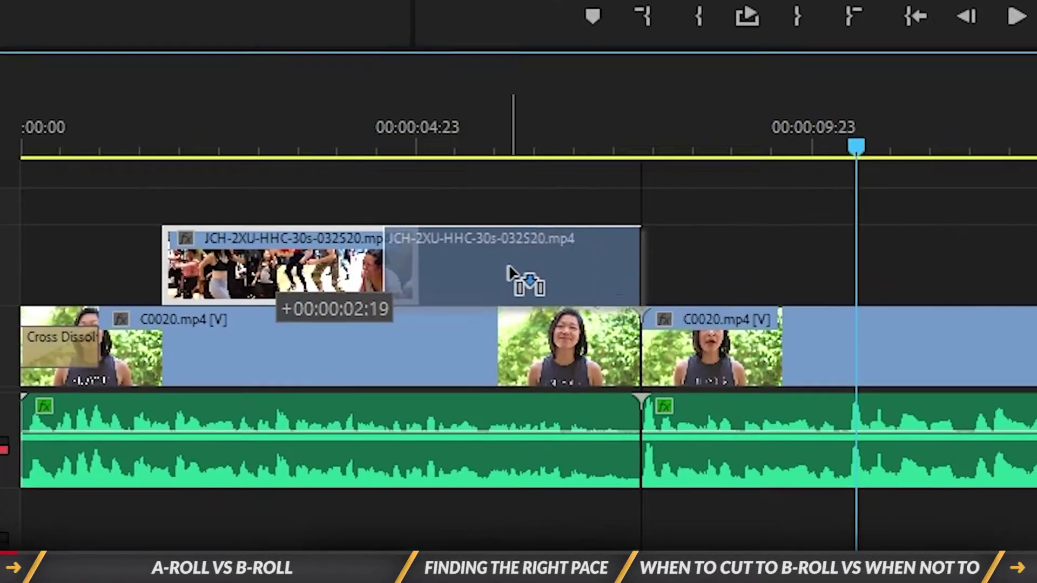
pyautogui.click(582, 110)
pyautogui.moveTo(510, 272); pyautogui.dragTo(683, 280)
pyautogui.press('space')
# Trim the B-roll start, close the V1 gap, and move the B-roll over the jump cut
pyautogui.moveTo(515, 254); pyautogui.dragTo(386, 254)
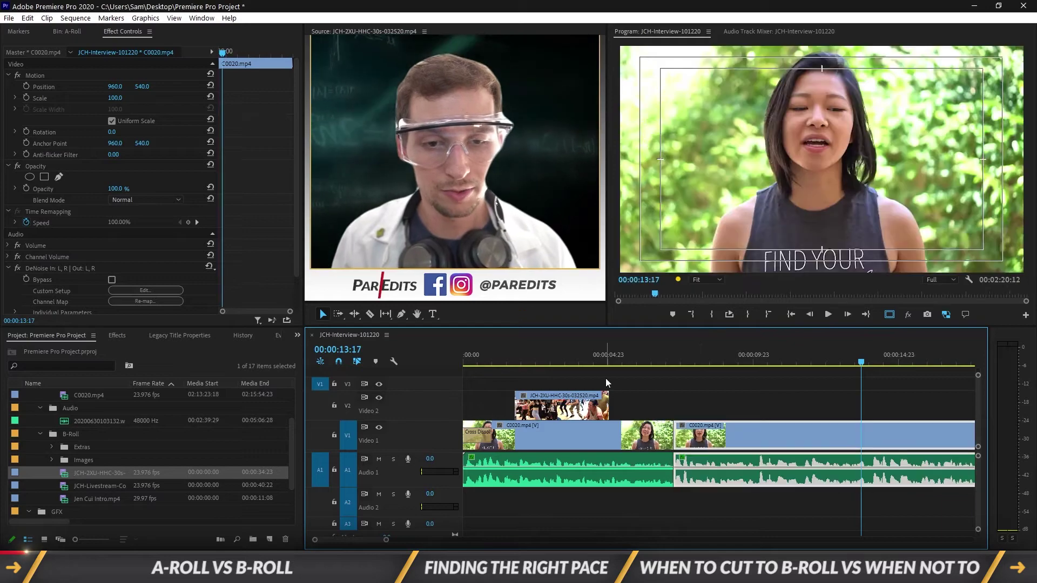
pyautogui.click(583, 355)
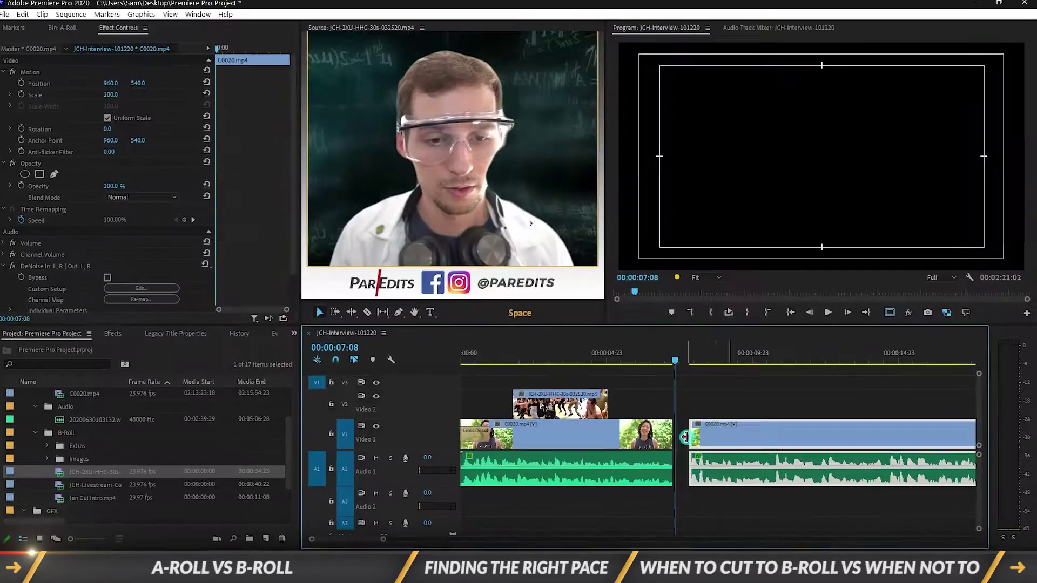
pyautogui.moveTo(685, 438); pyautogui.dragTo(673, 437)
pyautogui.press('space')
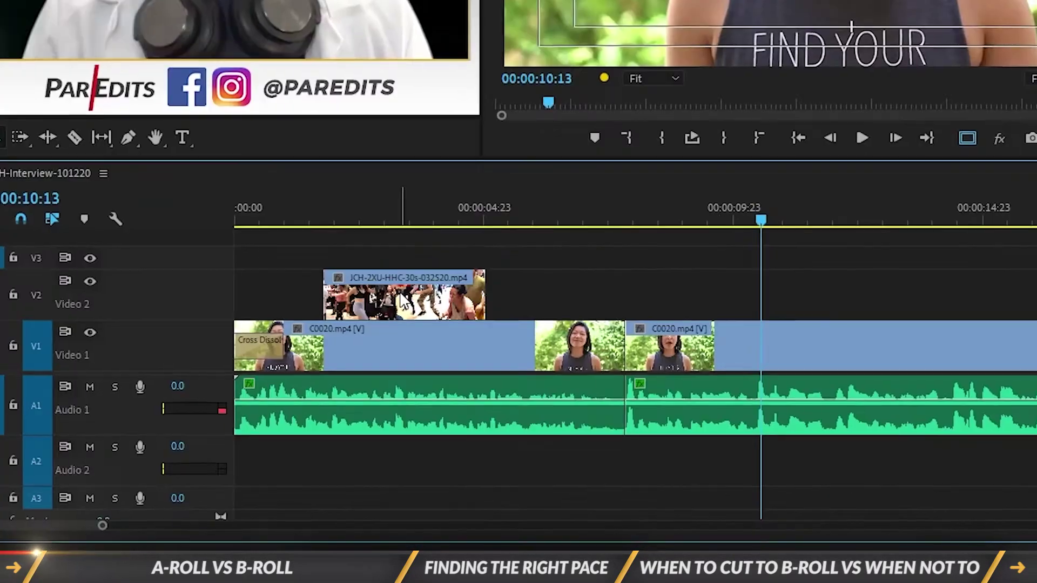
pyautogui.moveTo(402, 299); pyautogui.dragTo(628, 295)
pyautogui.press('space')
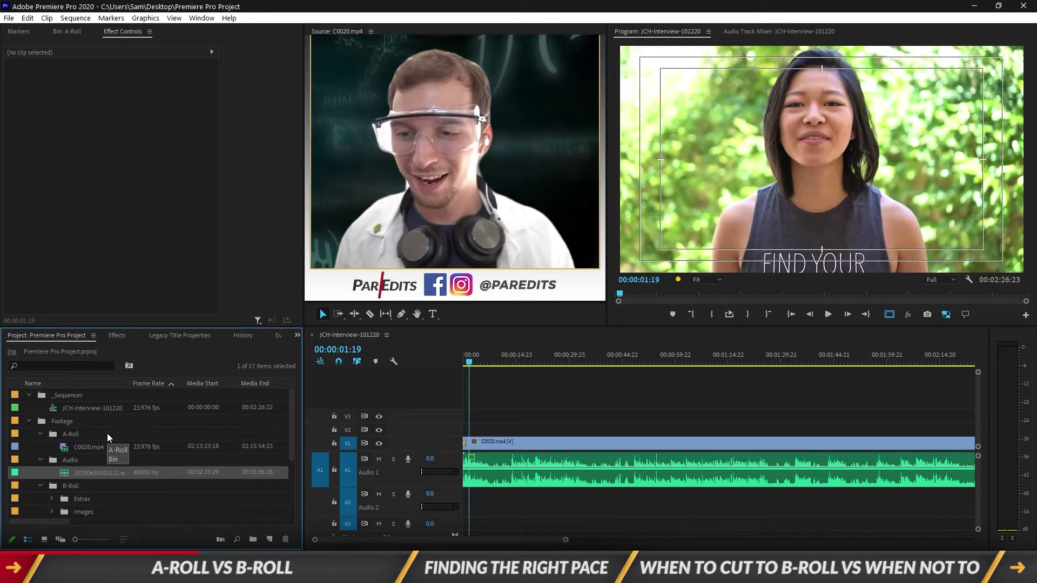
# Open the JCH-2XU-HHC-30s-032520.mp4 dance clip in the Source Monitor
pyautogui.scroll(-4, 87, 462)
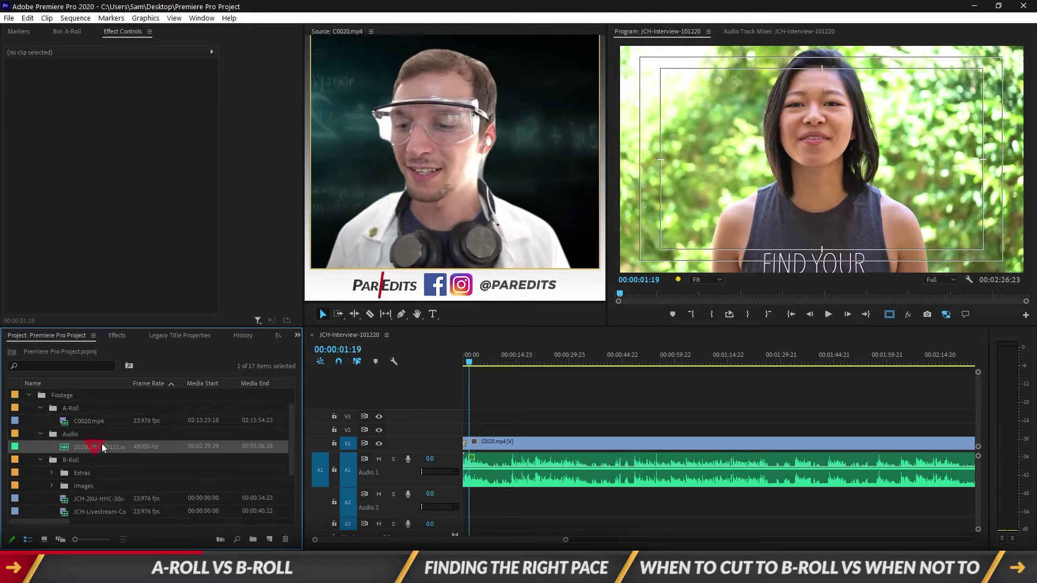
pyautogui.click(73, 474)
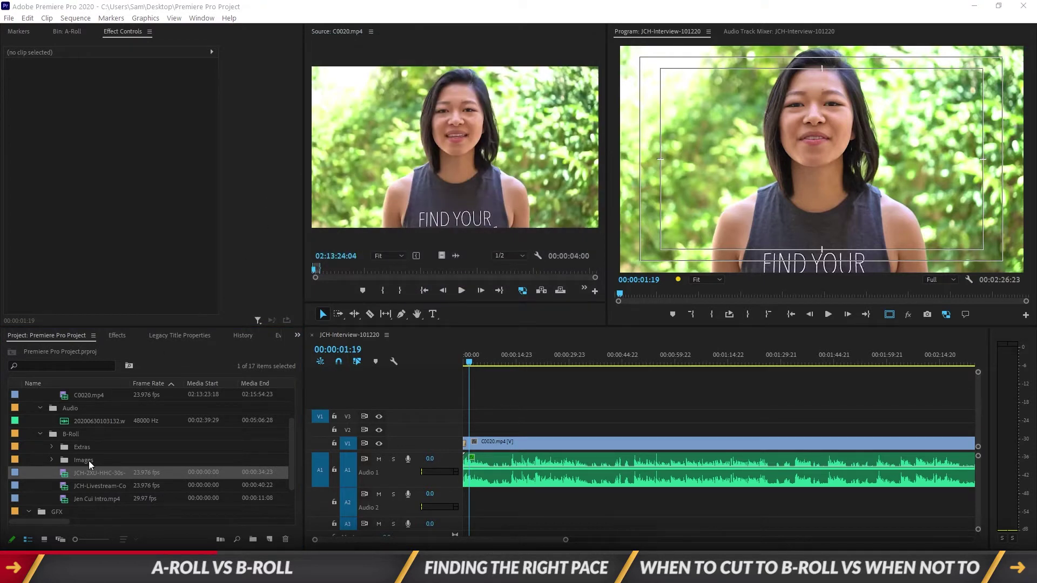
pyautogui.doubleClick(64, 475)
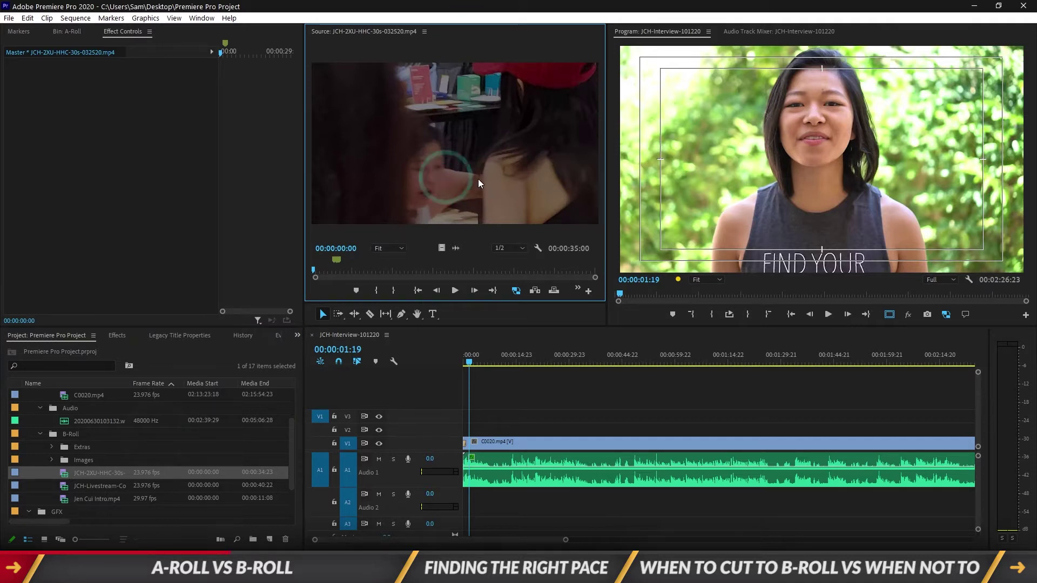
# Play the dance clip, adjust playback volume, and park at 00:00:04:08
pyautogui.press('space')
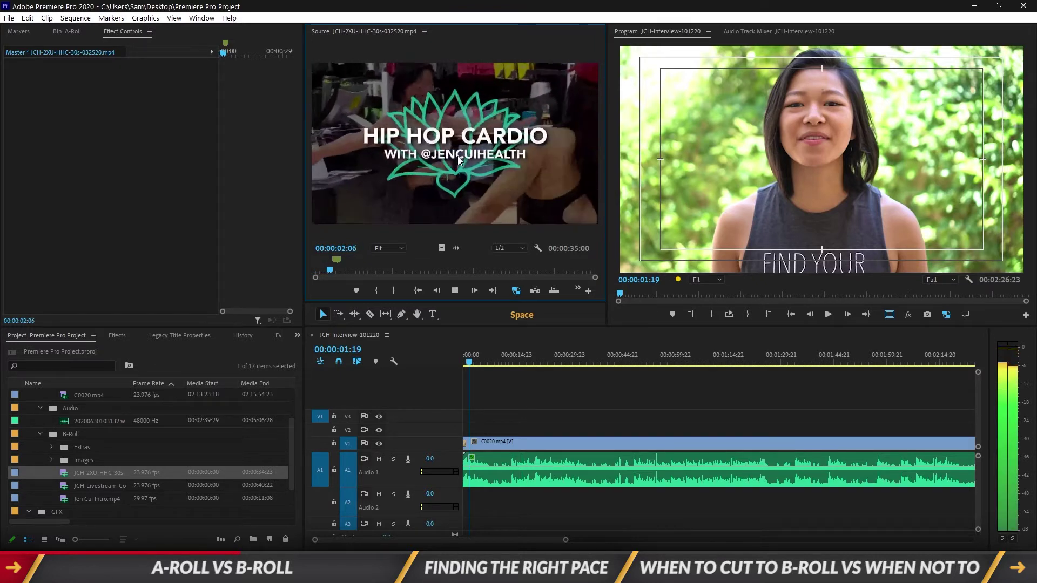
pyautogui.press('XF86AudioLowerVolume')
pyautogui.press('XF86AudioLowerVolume')
pyautogui.press('XF86AudioLowerVolume')
pyautogui.press('XF86AudioLowerVolume')
pyautogui.press('XF86AudioLowerVolume')
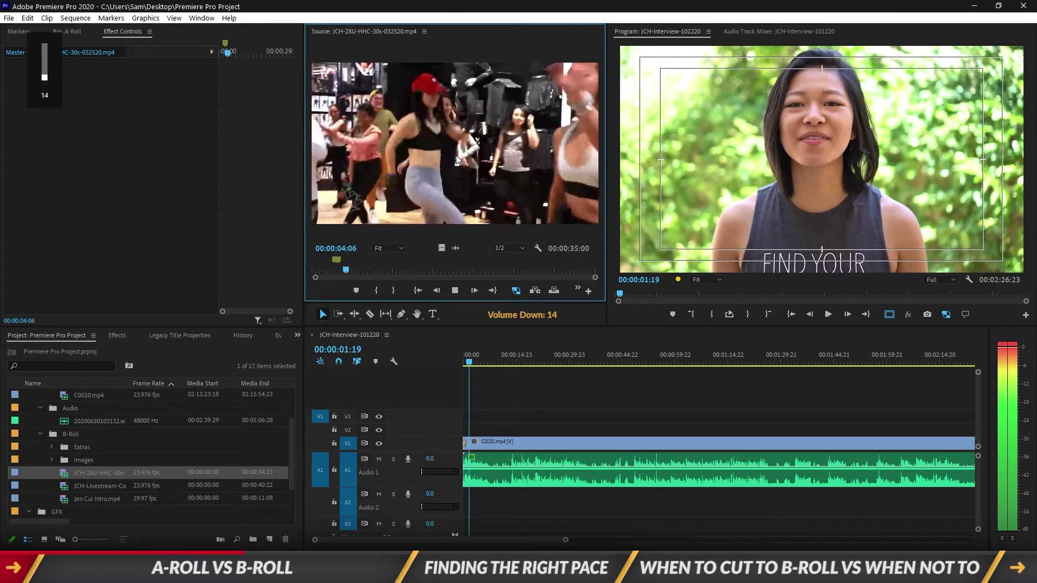
pyautogui.press('XF86AudioRaiseVolume')
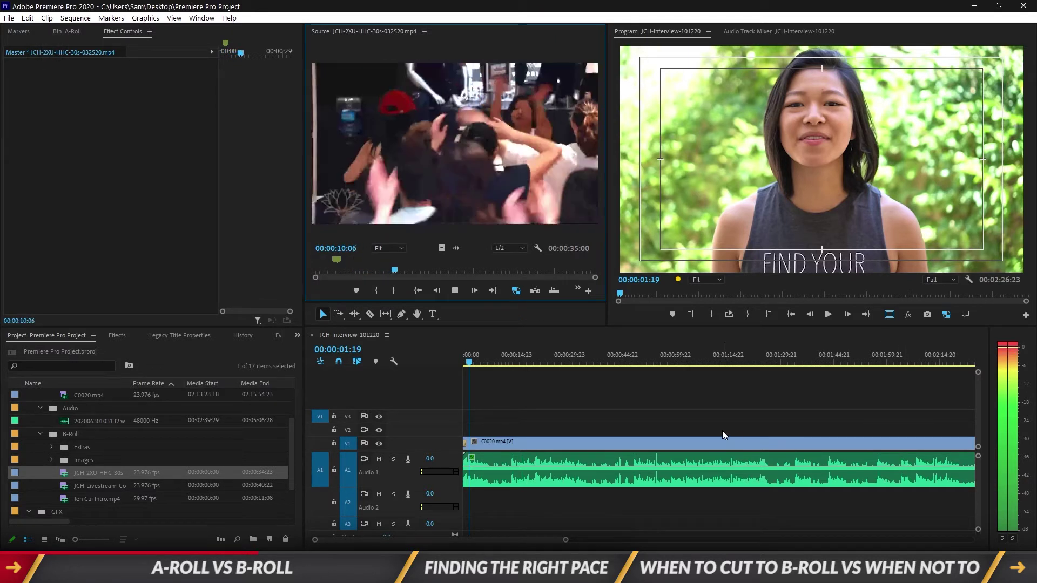
pyautogui.press('space')
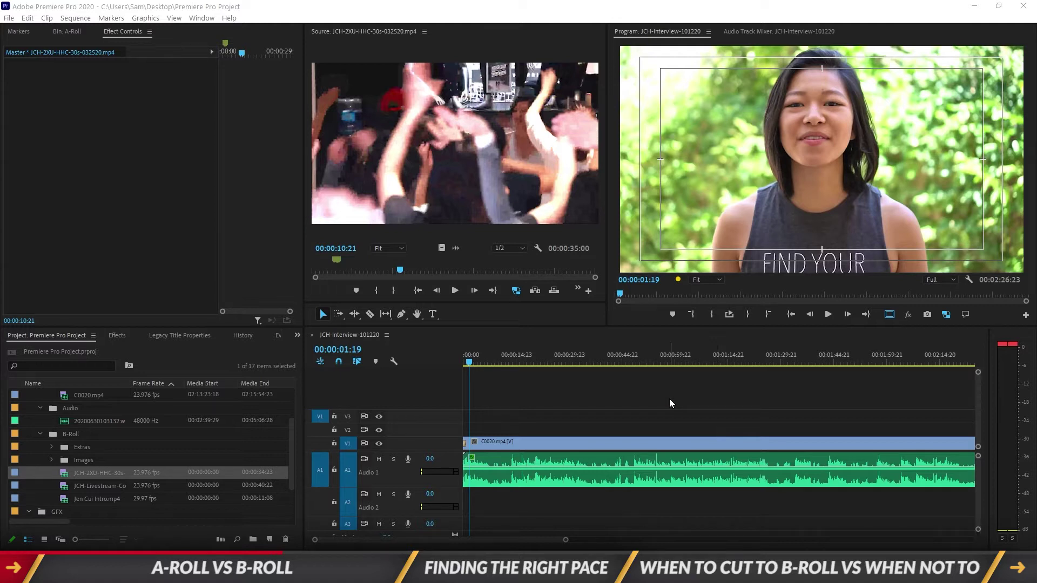
pyautogui.click(336, 270)
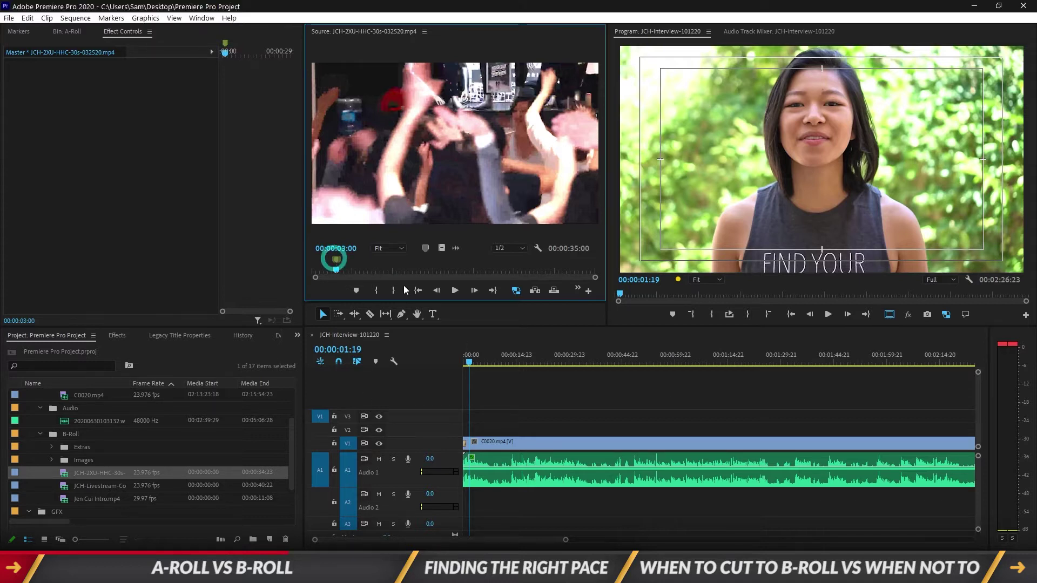
pyautogui.click(347, 271)
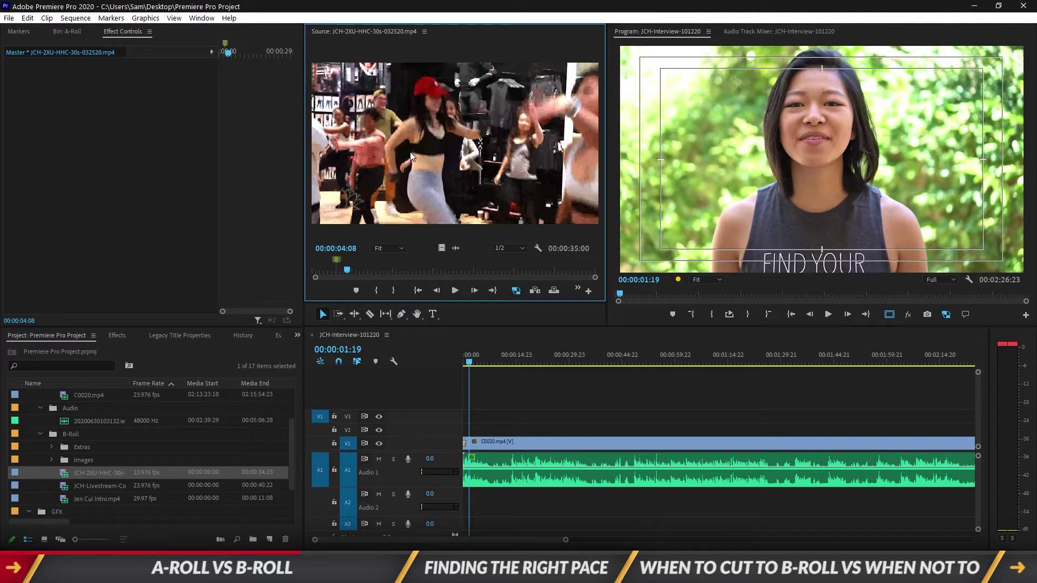
# Mark the dance clip from in 00:00:04:08 to out 00:00:07:13
pyautogui.press('i')
pyautogui.click(372, 270)
pyautogui.press('o')
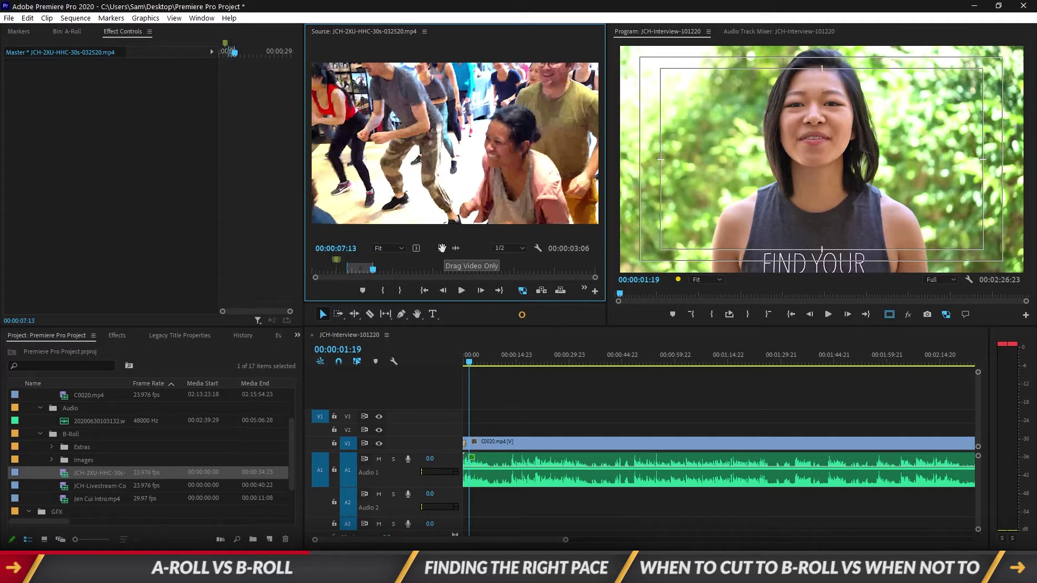
# Drop the marked range, video only, onto V2 at the sequence start and play it back
pyautogui.moveTo(442, 248); pyautogui.dragTo(473, 428)
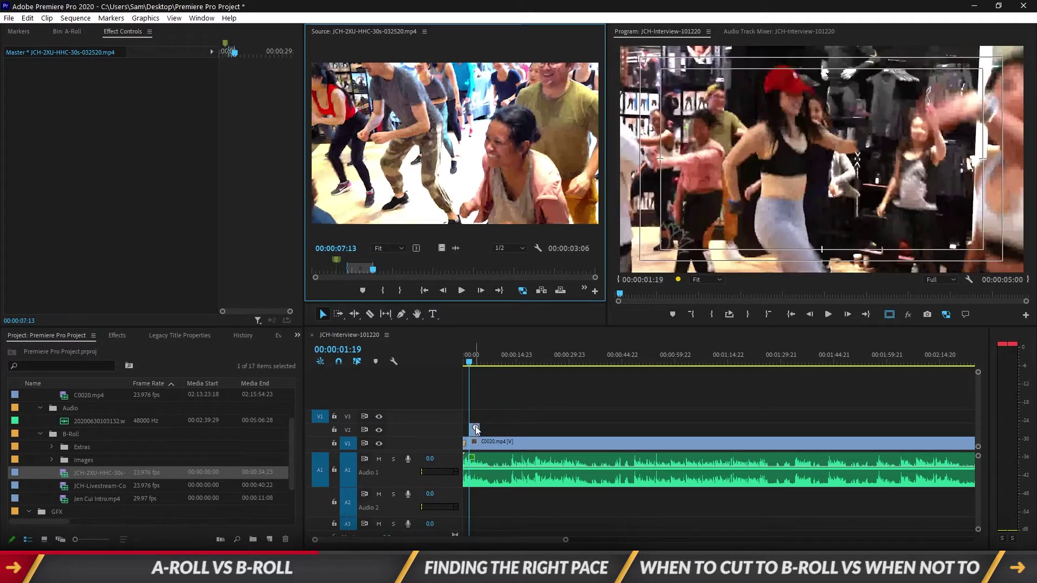
pyautogui.click(791, 314)
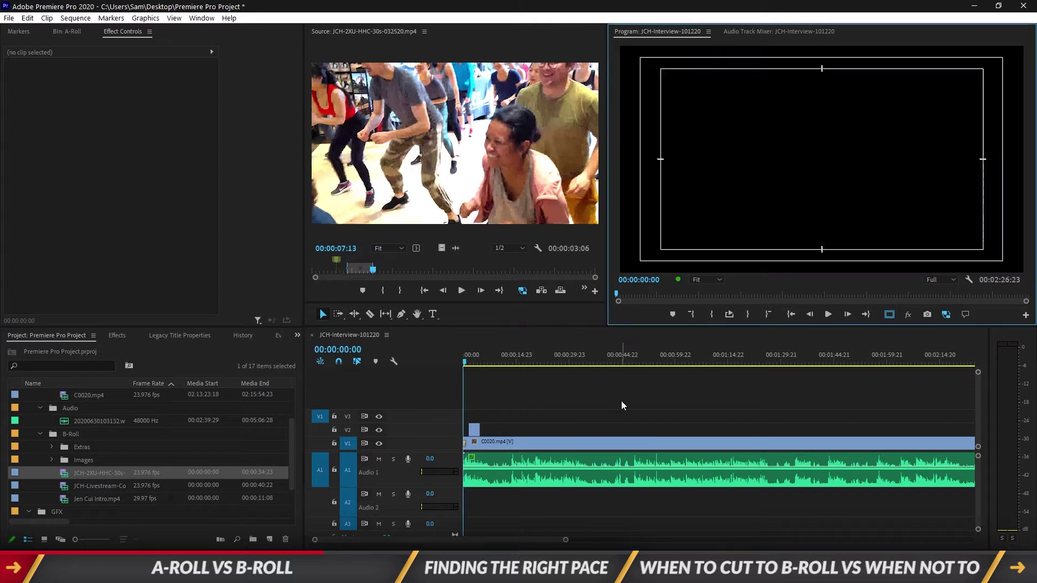
pyautogui.press('space')
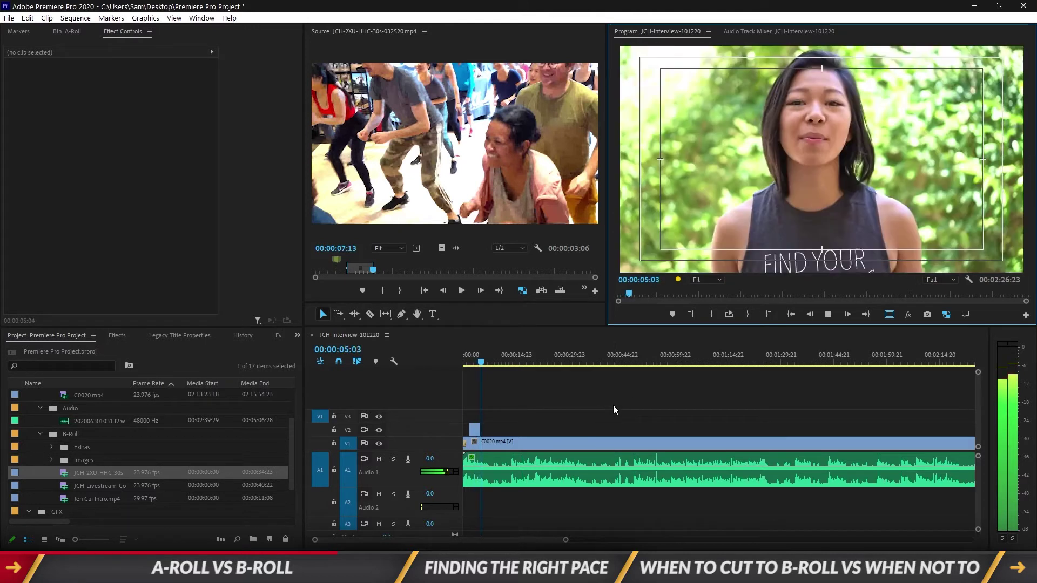
pyautogui.press('space')
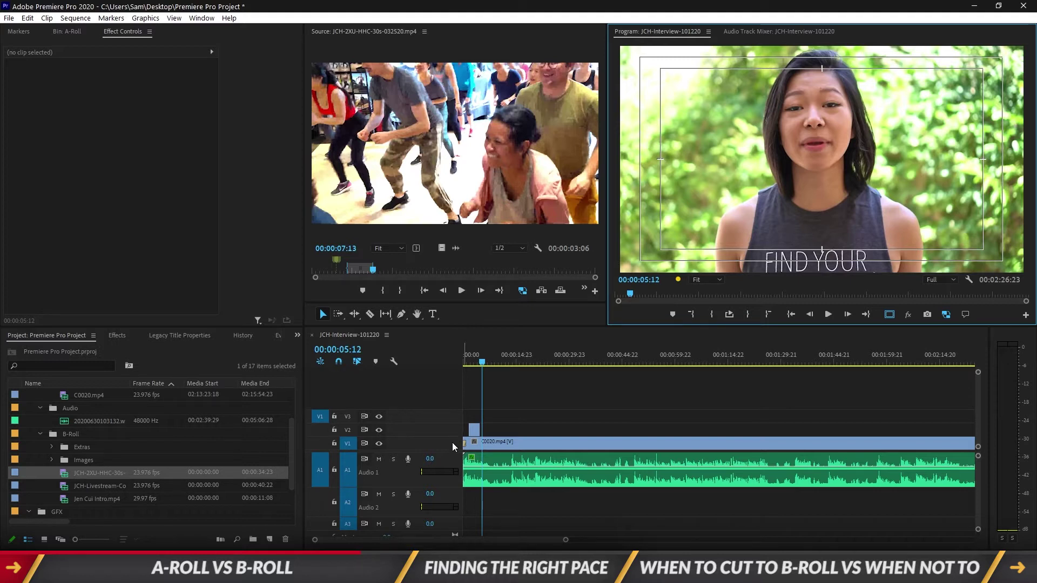
pyautogui.press('alt')
# Zoom the timeline in on the sequence opening and park at 00:00:02:22 over the B-roll
pyautogui.scroll(5, 438, 443)
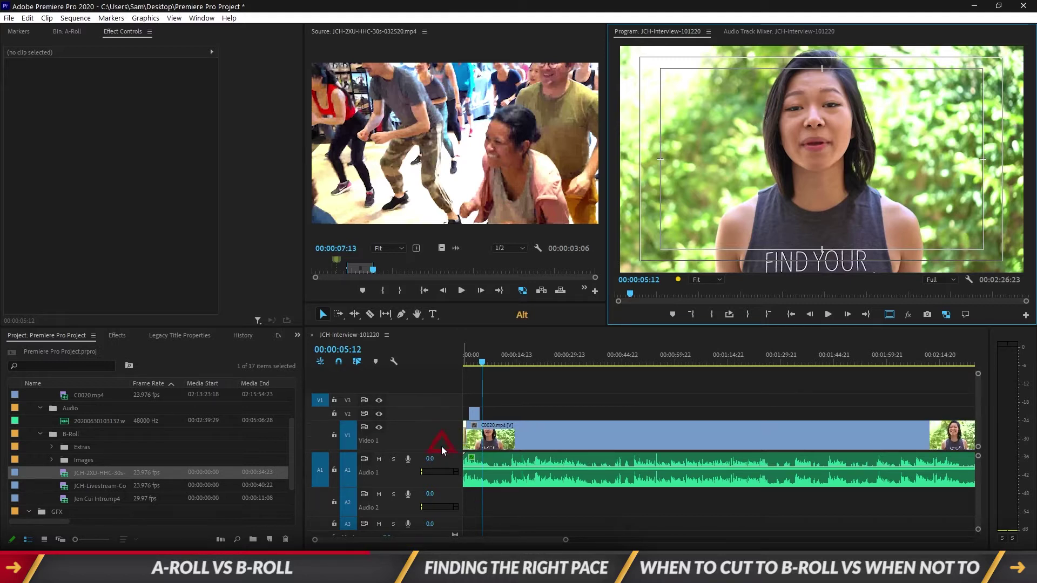
pyautogui.scroll(3, 443, 416)
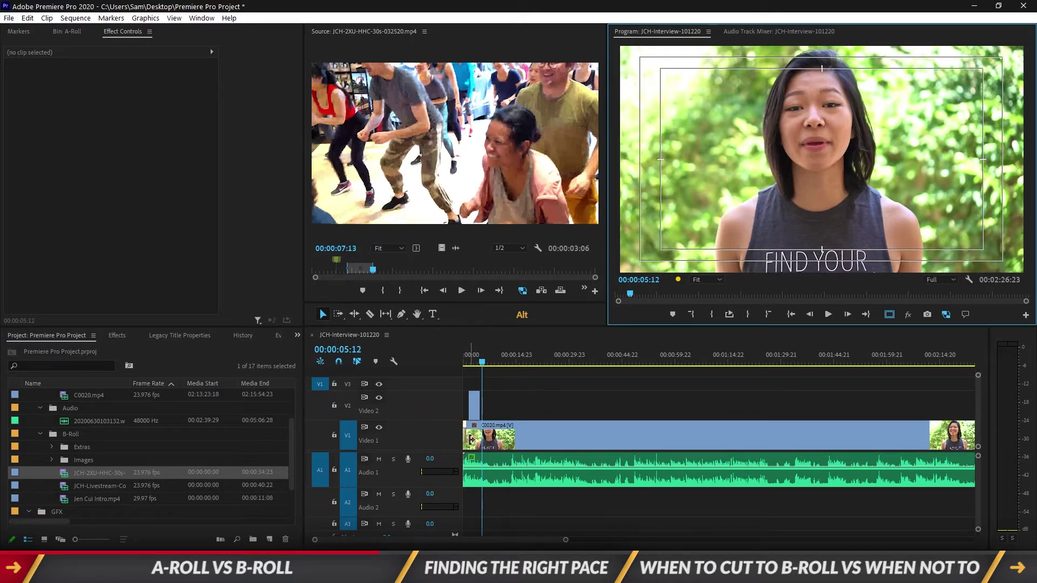
pyautogui.scroll(1, 470, 444)
pyautogui.scroll(3, 478, 443)
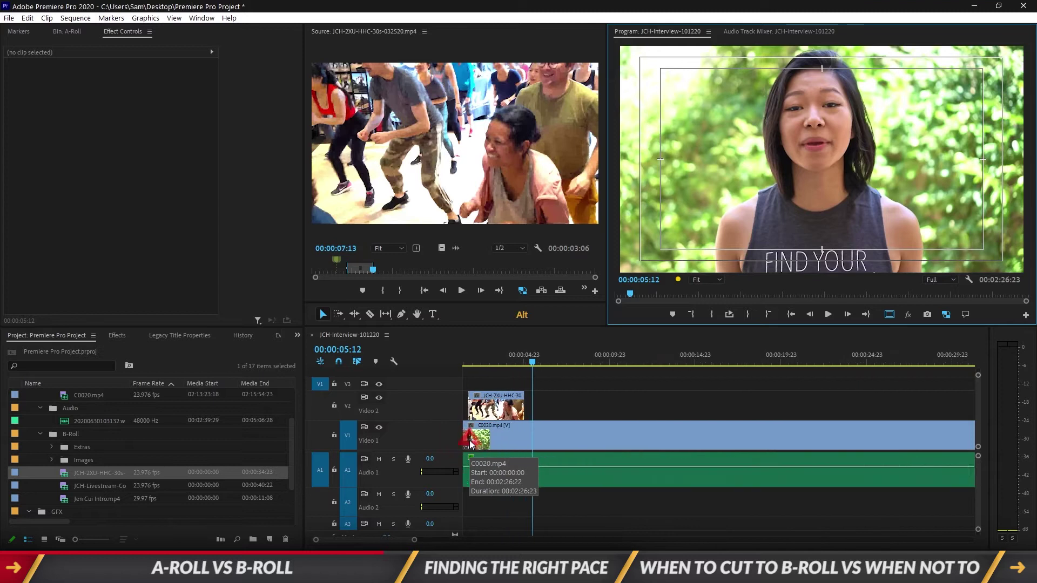
pyautogui.scroll(3, 502, 440)
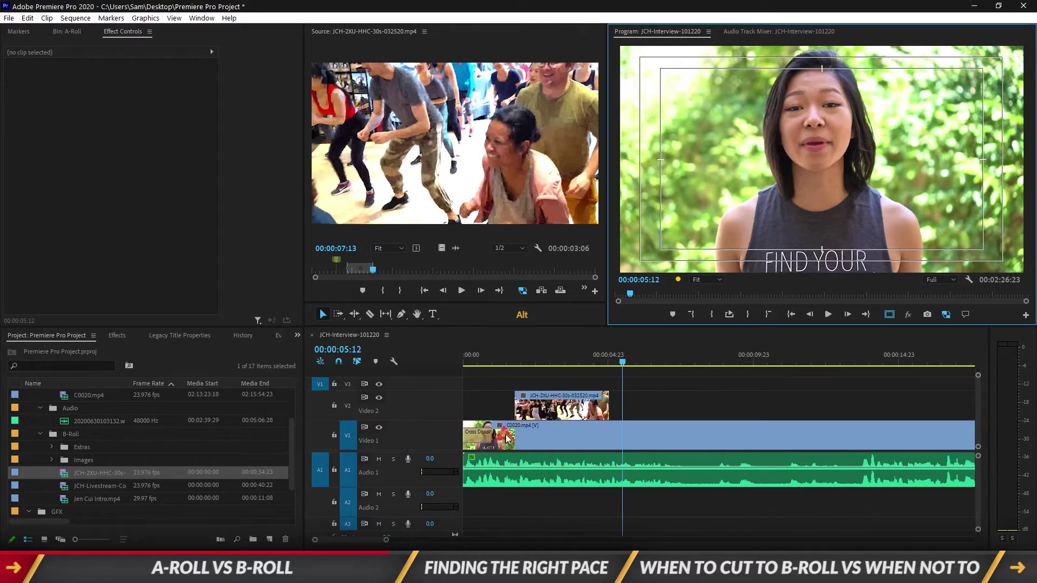
pyautogui.click(547, 360)
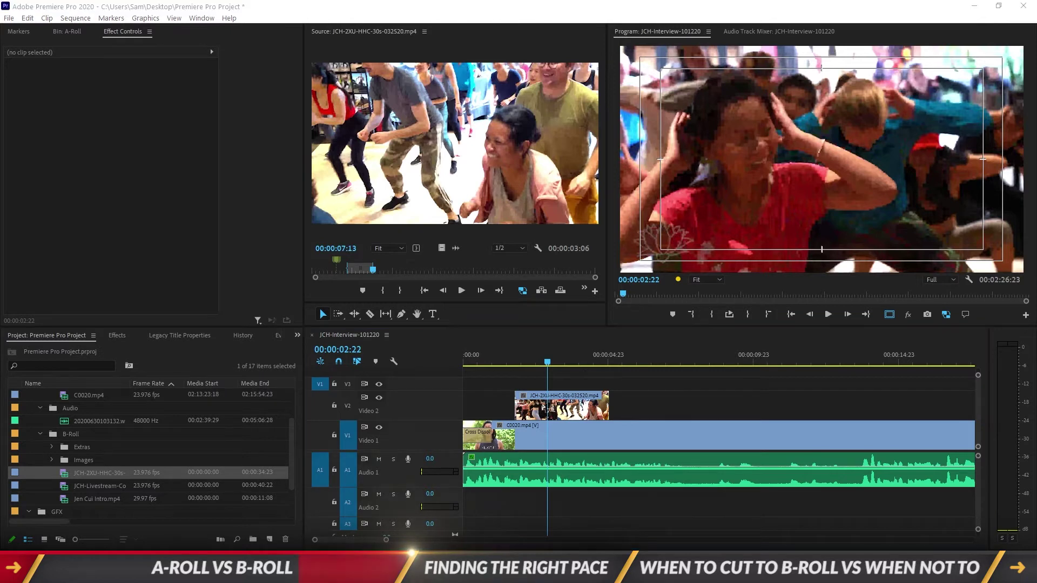
# Split C0020 with the Razor at 00:00:13:17, trim about six seconds, and review the cut
pyautogui.click(698, 406)
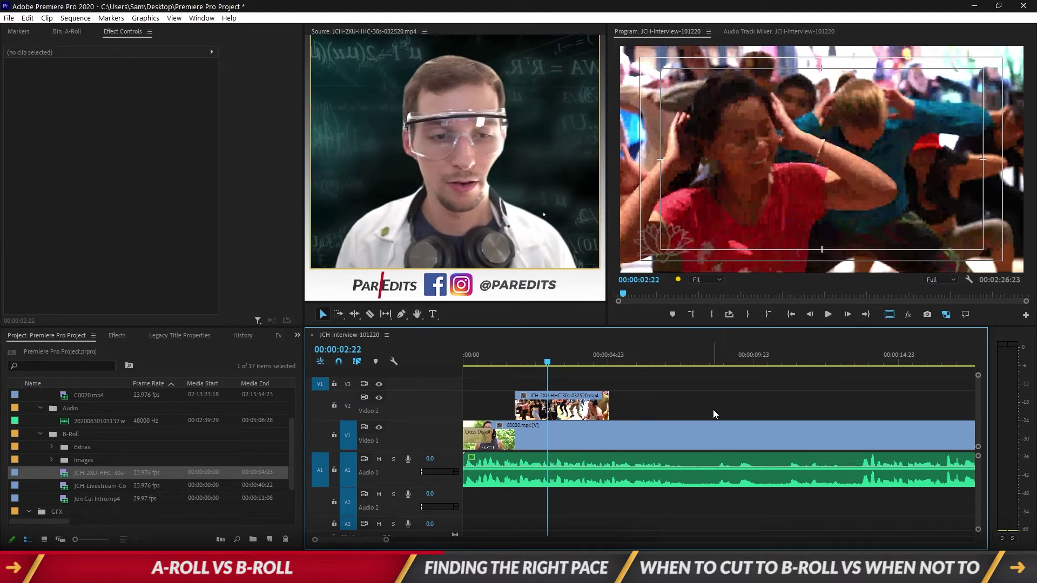
pyautogui.click(717, 402)
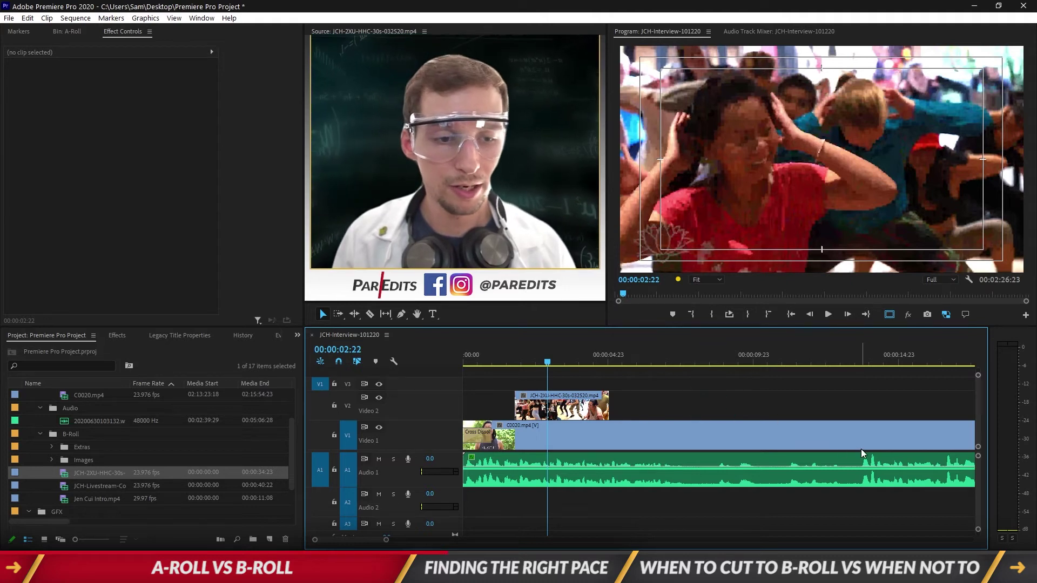
pyautogui.click(861, 359)
pyautogui.press('c')
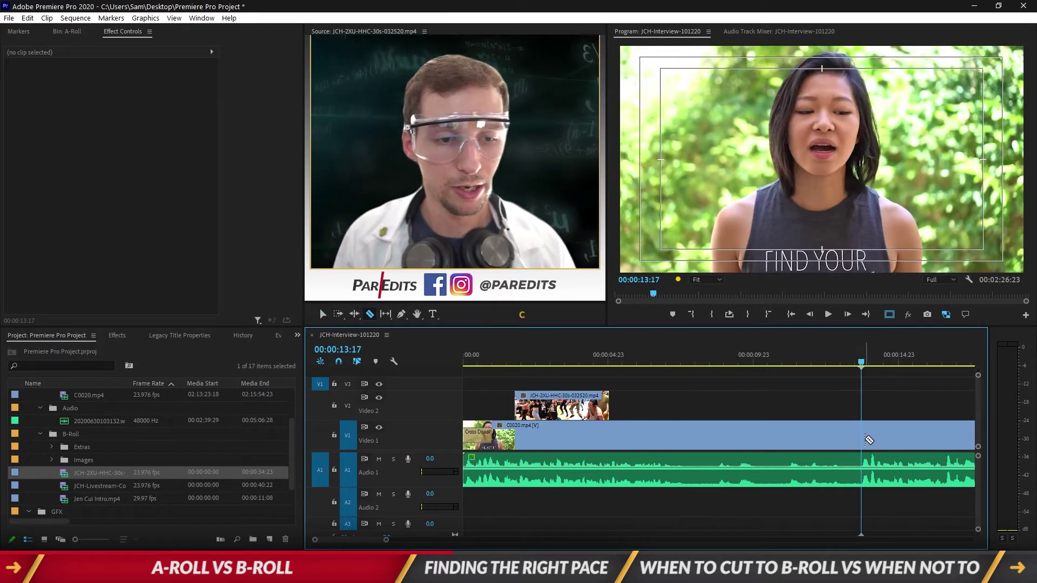
pyautogui.click(872, 444)
pyautogui.press('v')
pyautogui.moveTo(885, 438); pyautogui.dragTo(695, 436)
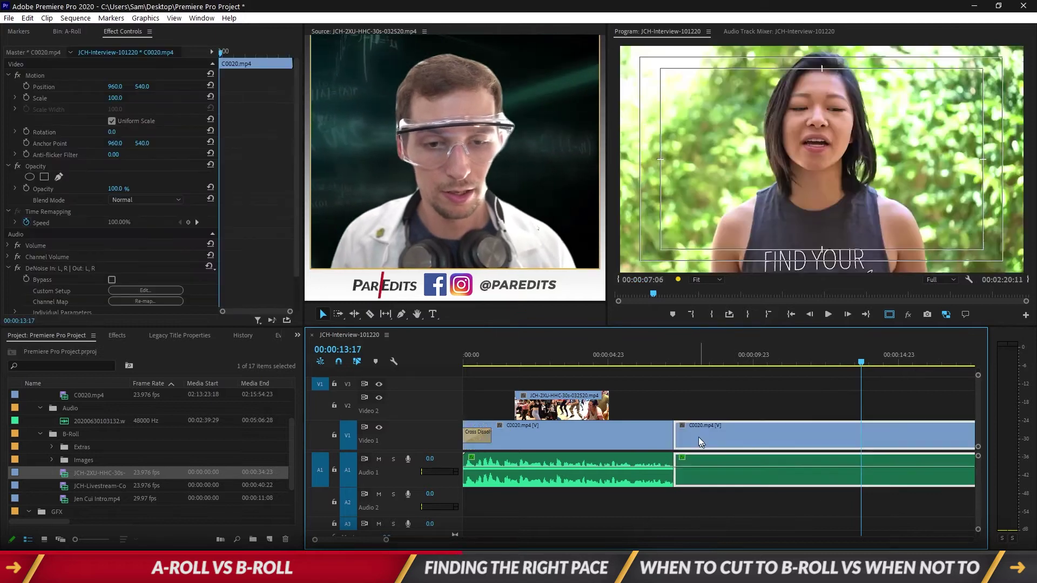
pyautogui.click(579, 348)
pyautogui.press('space')
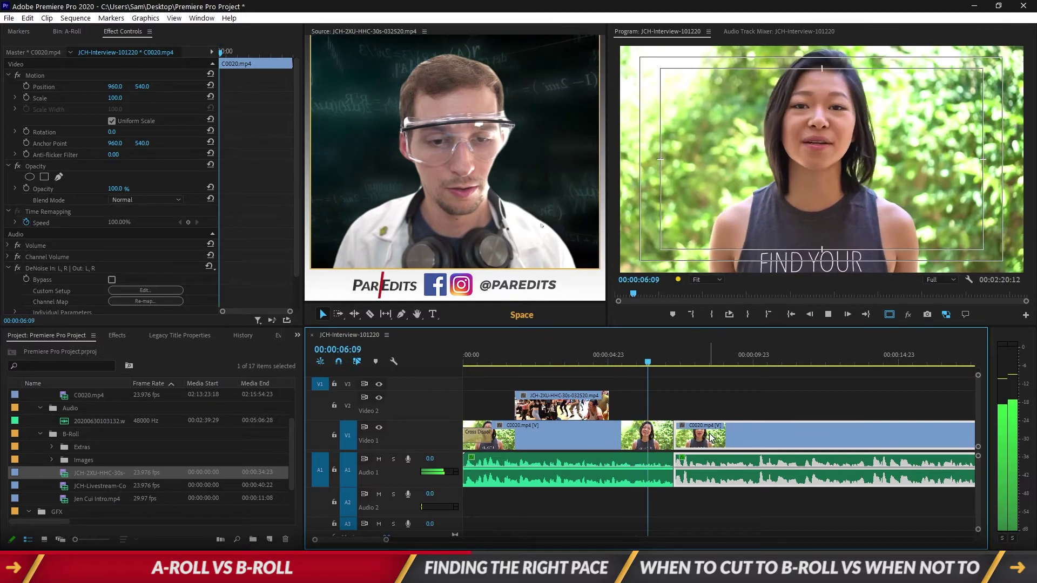
# Trim the second interview piece's start, delete the gap, review, and slide the B-roll later
pyautogui.moveTo(674, 439); pyautogui.dragTo(690, 438)
pyautogui.click(655, 355)
pyautogui.press('space')
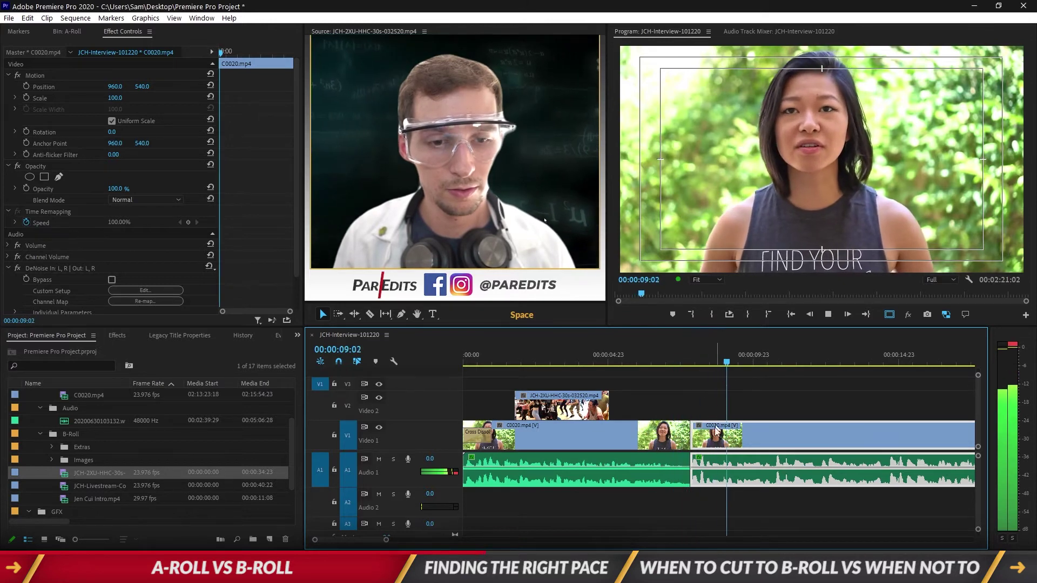
pyautogui.press('space')
pyautogui.moveTo(694, 457); pyautogui.dragTo(699, 458)
pyautogui.click(693, 446)
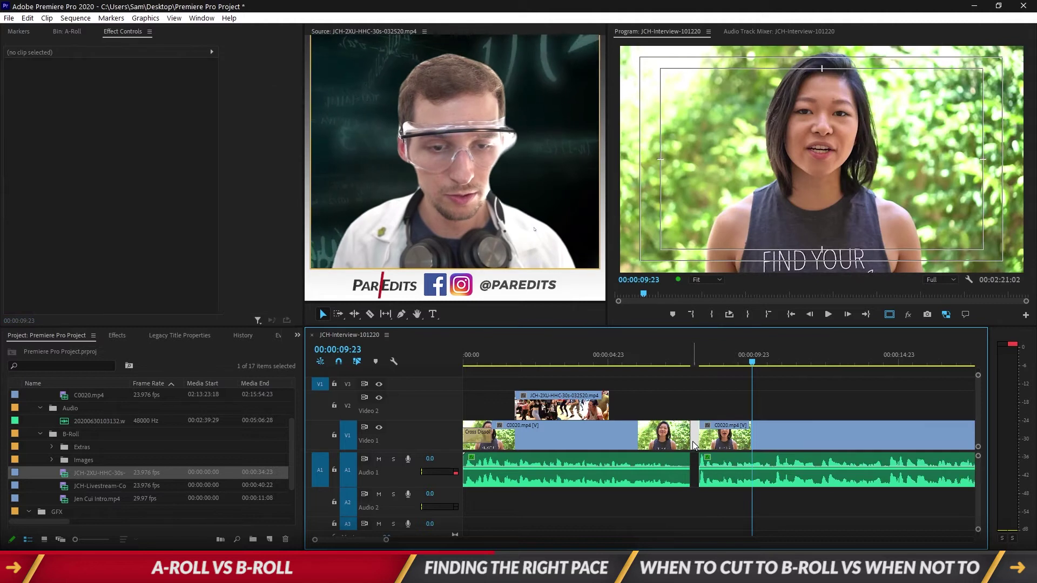
pyautogui.press('Delete')
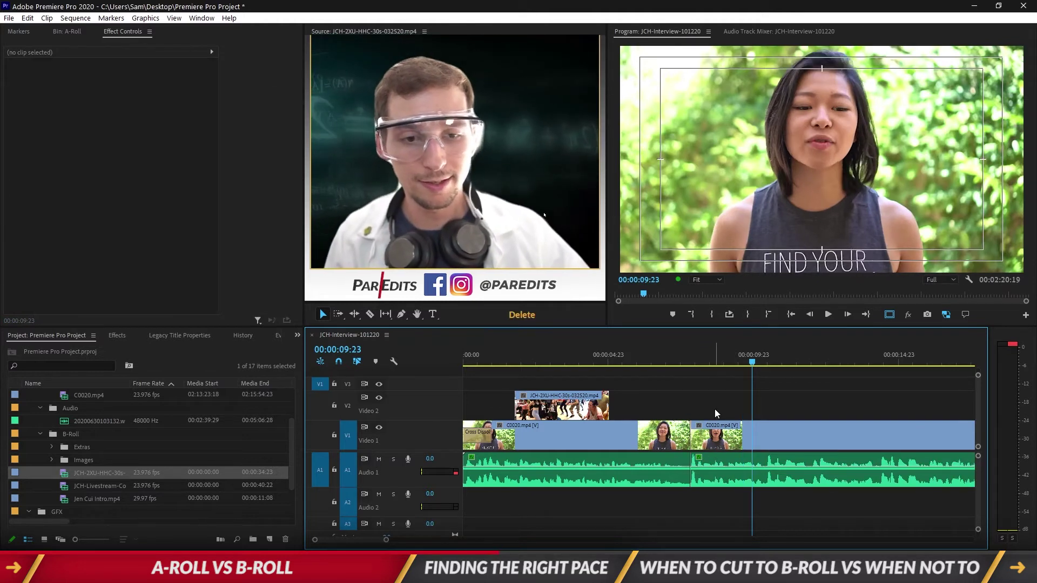
pyautogui.click(650, 356)
pyautogui.press('space')
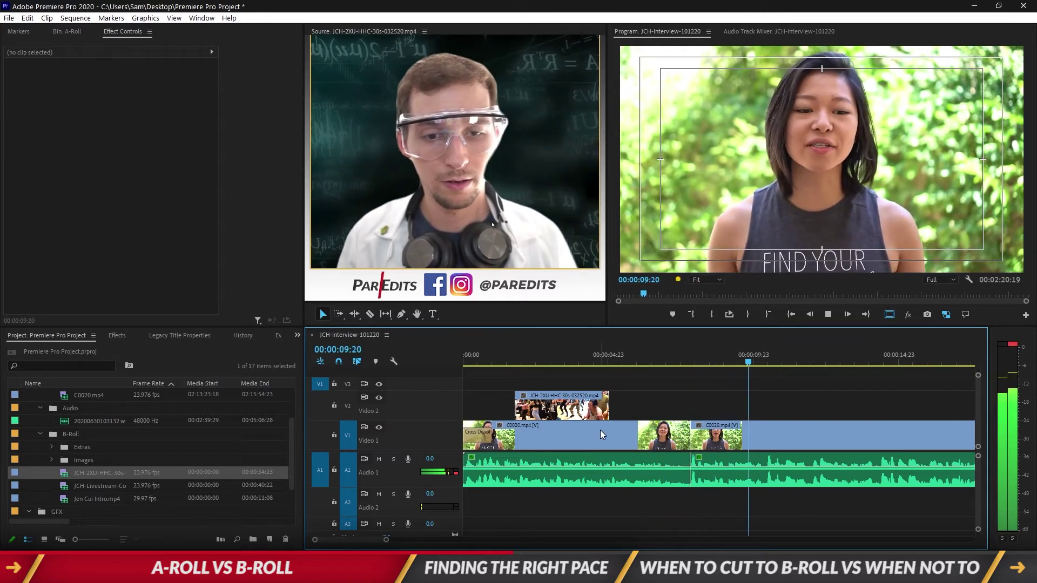
pyautogui.press('space')
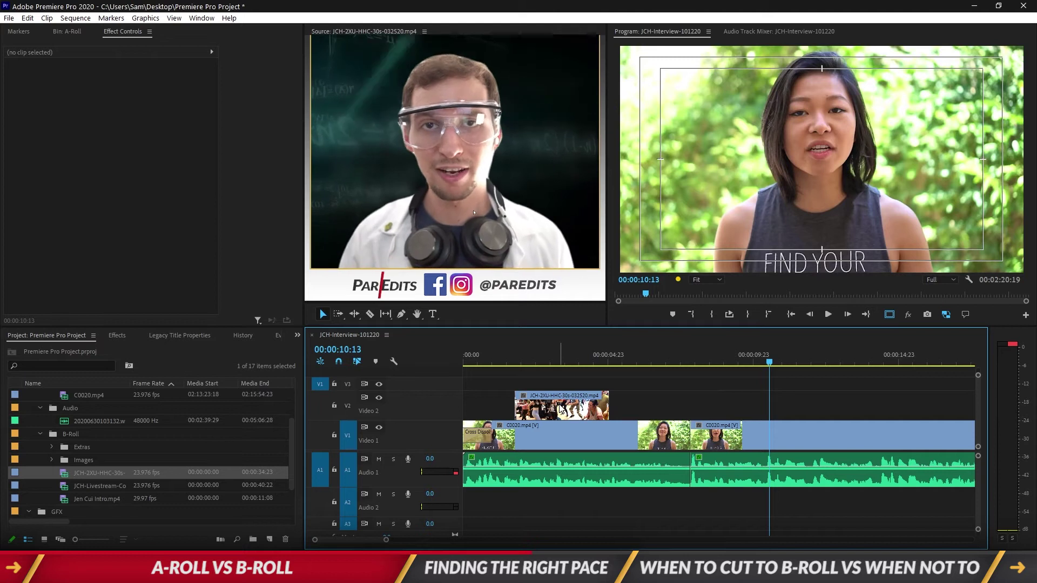
pyautogui.moveTo(562, 411); pyautogui.dragTo(614, 405)
# Move the dance B-roll over the jump cuts, extend its start 23 frames, and review
pyautogui.click(670, 352)
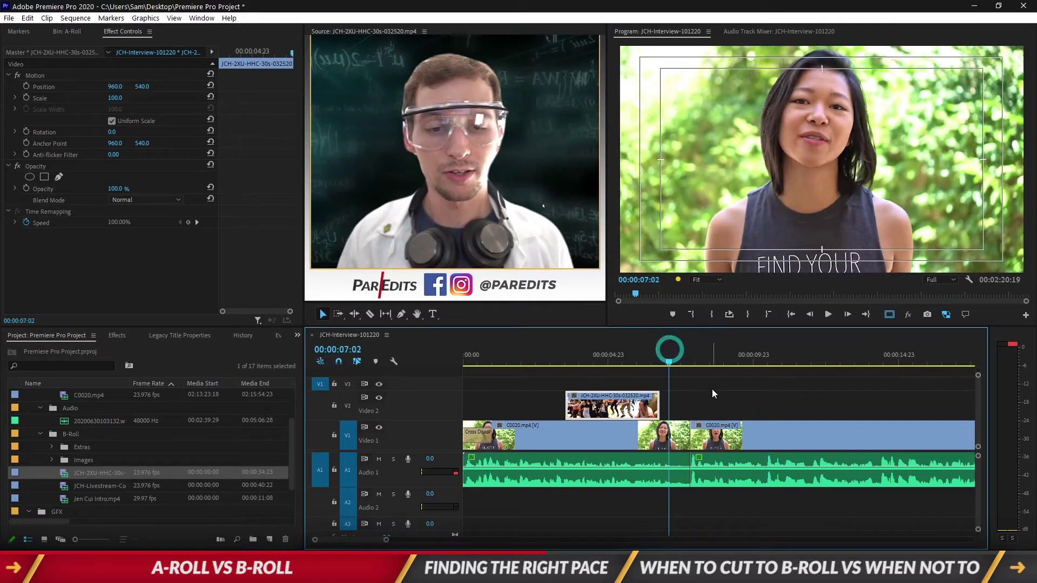
pyautogui.press('space')
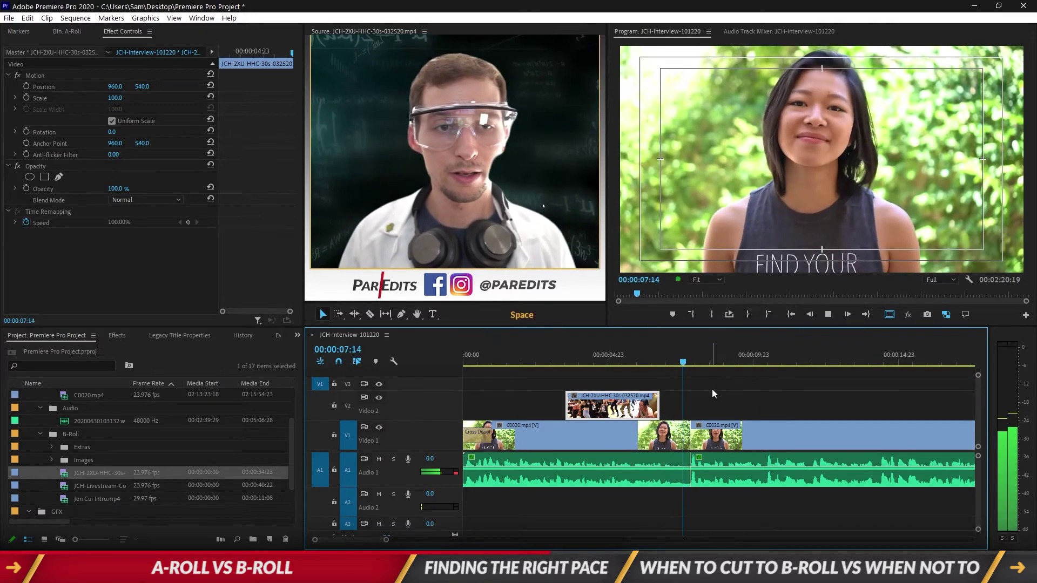
pyautogui.moveTo(623, 410); pyautogui.dragTo(595, 402)
pyautogui.click(643, 382)
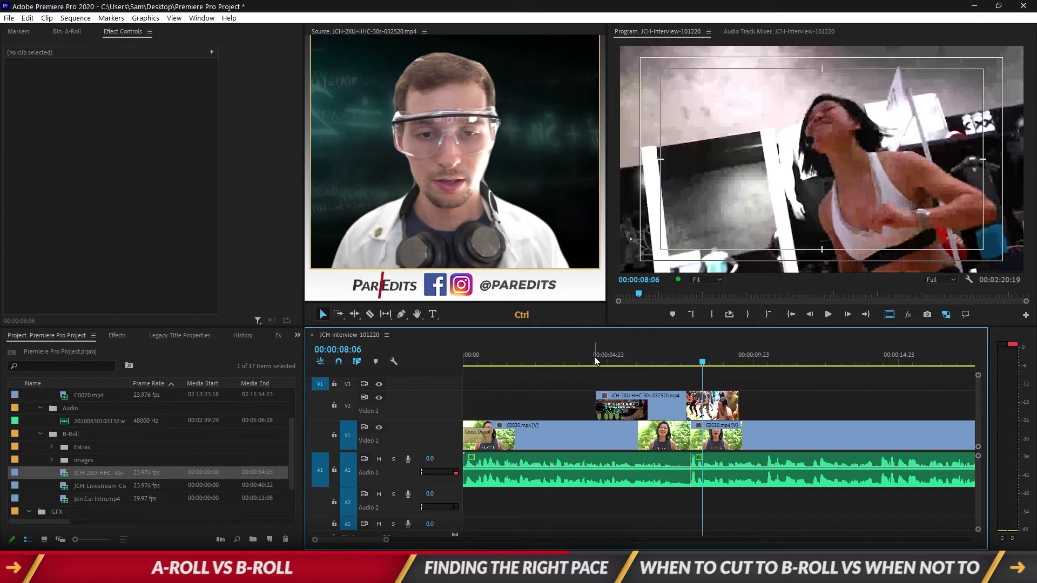
pyautogui.click(572, 357)
pyautogui.press('space')
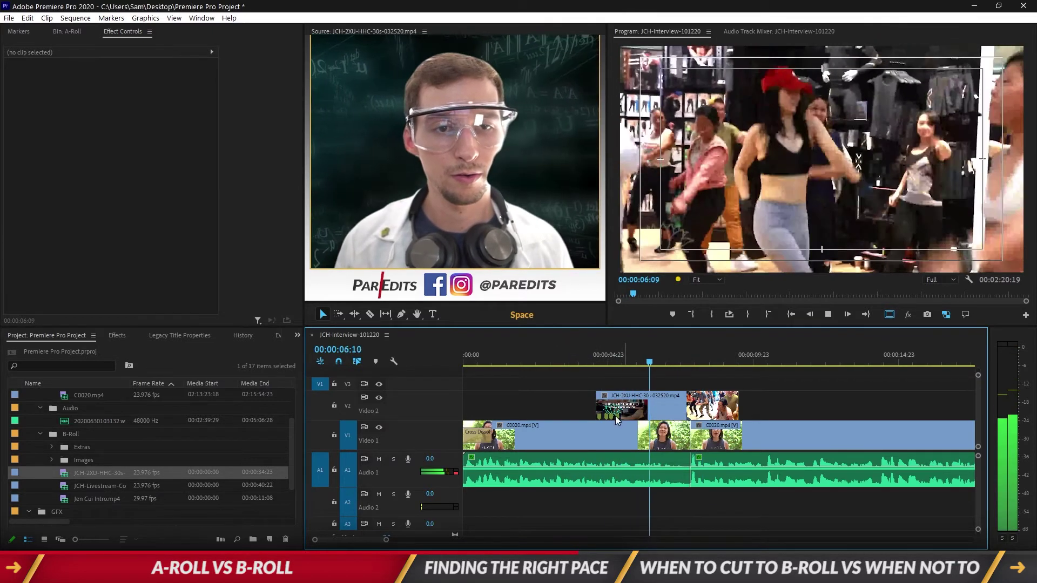
pyautogui.press('space')
# Trim the B-roll to run 00:00:05:14 to 00:00:09:06 and save the project
pyautogui.moveTo(596, 405); pyautogui.dragTo(625, 405)
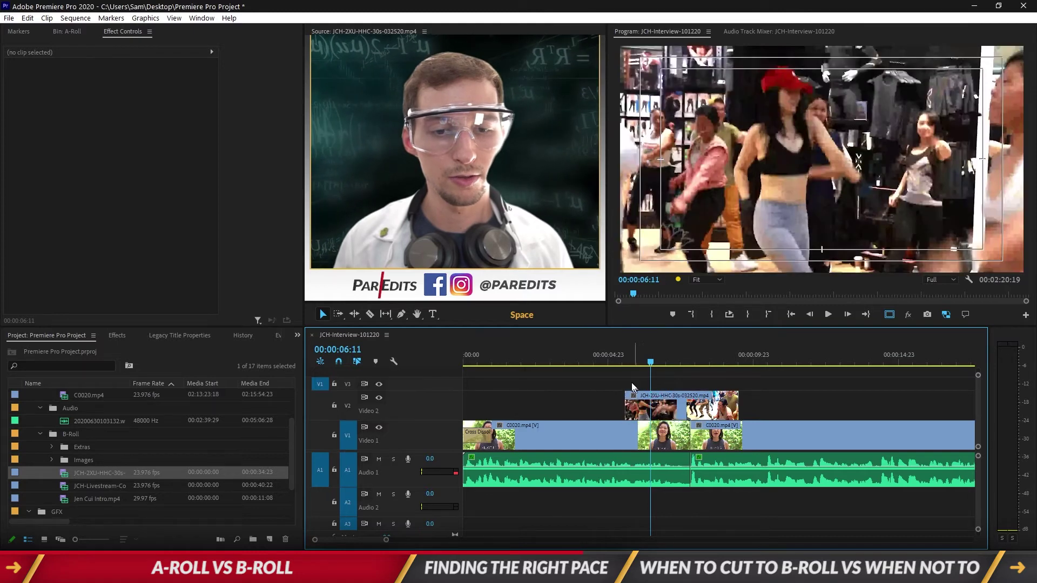
pyautogui.click(613, 354)
pyautogui.press('space')
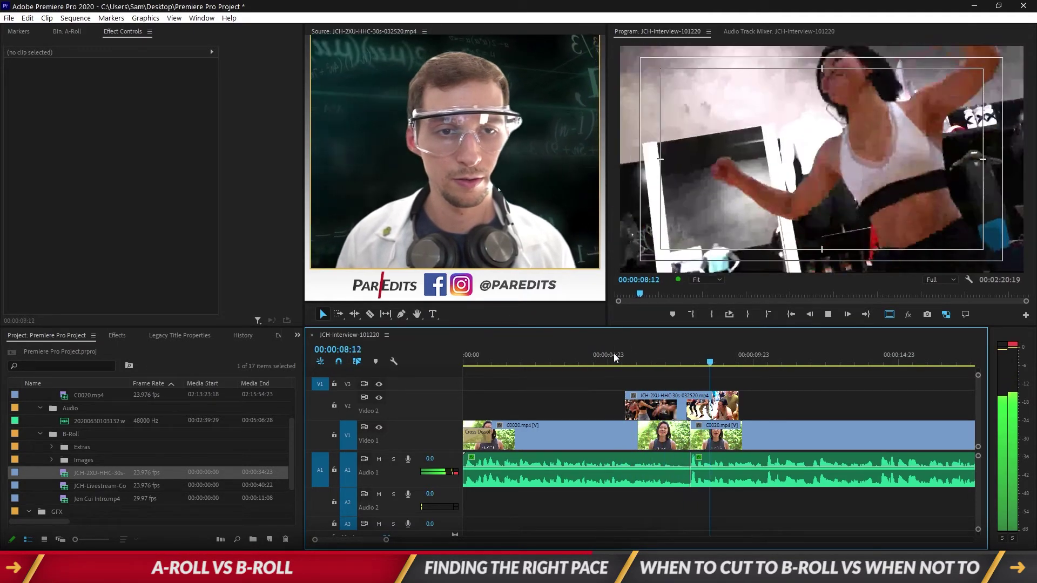
pyautogui.press('space')
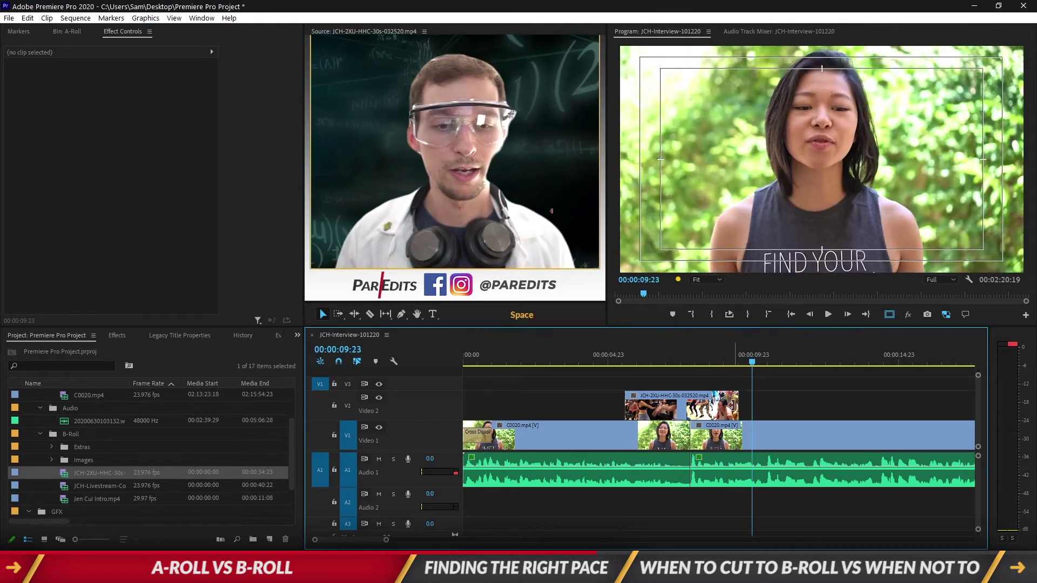
pyautogui.moveTo(737, 405); pyautogui.dragTo(731, 405)
pyautogui.click(704, 357)
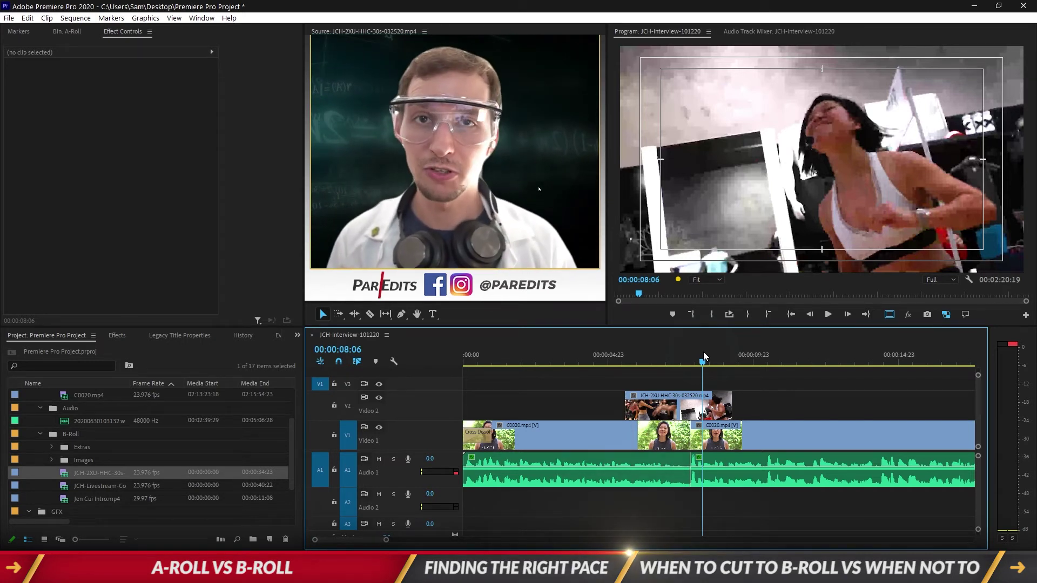
pyautogui.hotkey('ctrl', 's')
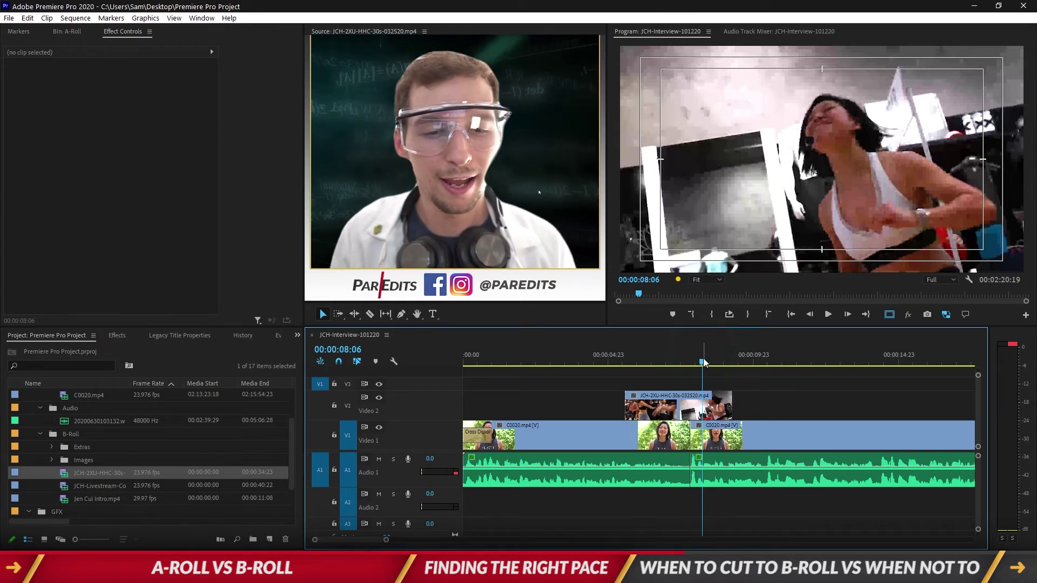
pyautogui.moveTo(703, 362); pyautogui.dragTo(722, 362)
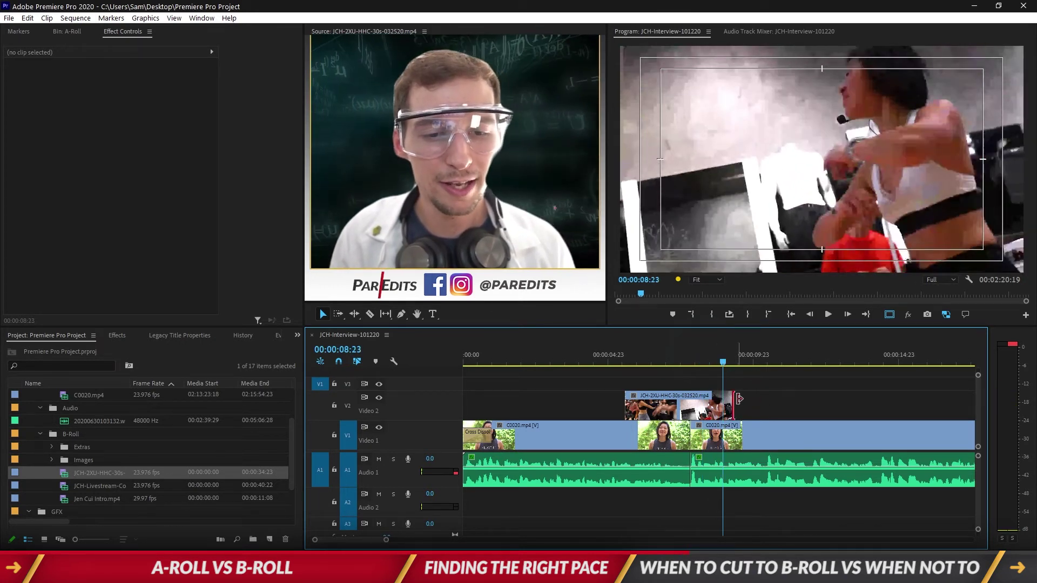
# Extend the first V2 dance clip's end and replay the section around 00:00:08:22
pyautogui.moveTo(739, 398); pyautogui.dragTo(828, 399)
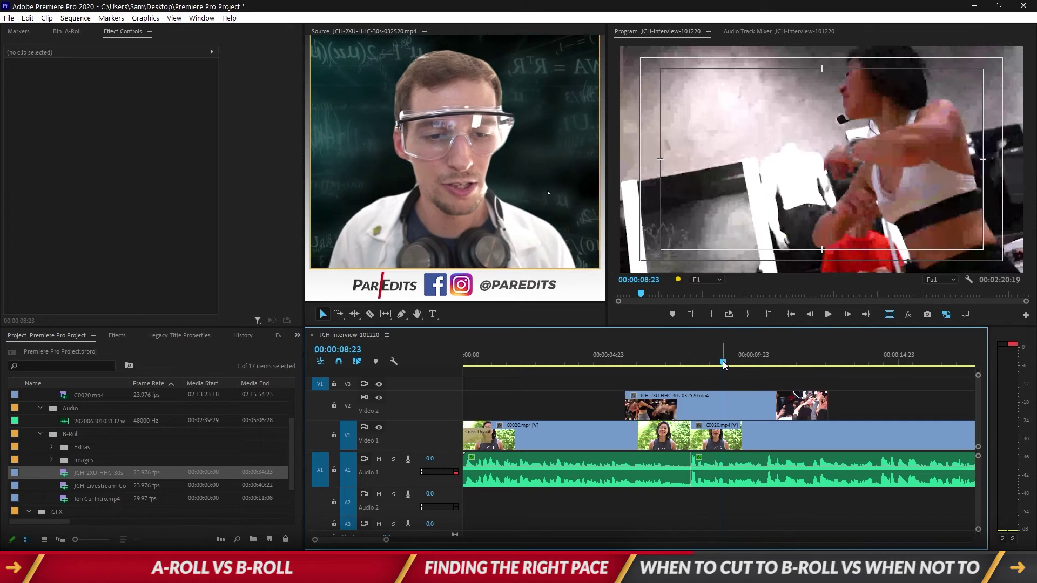
pyautogui.moveTo(723, 365); pyautogui.dragTo(736, 366)
pyautogui.click(943, 321)
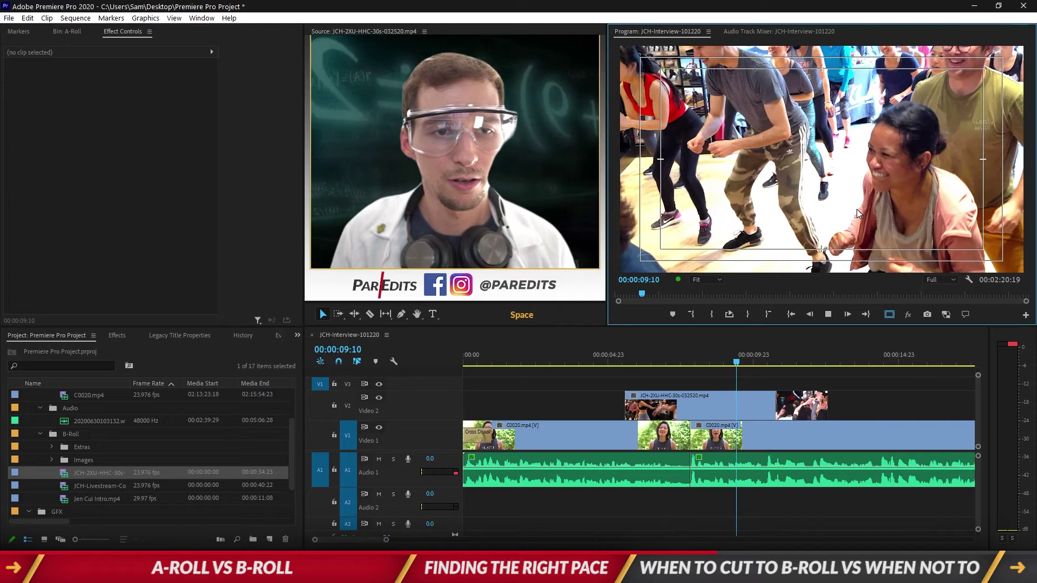
pyautogui.press('space')
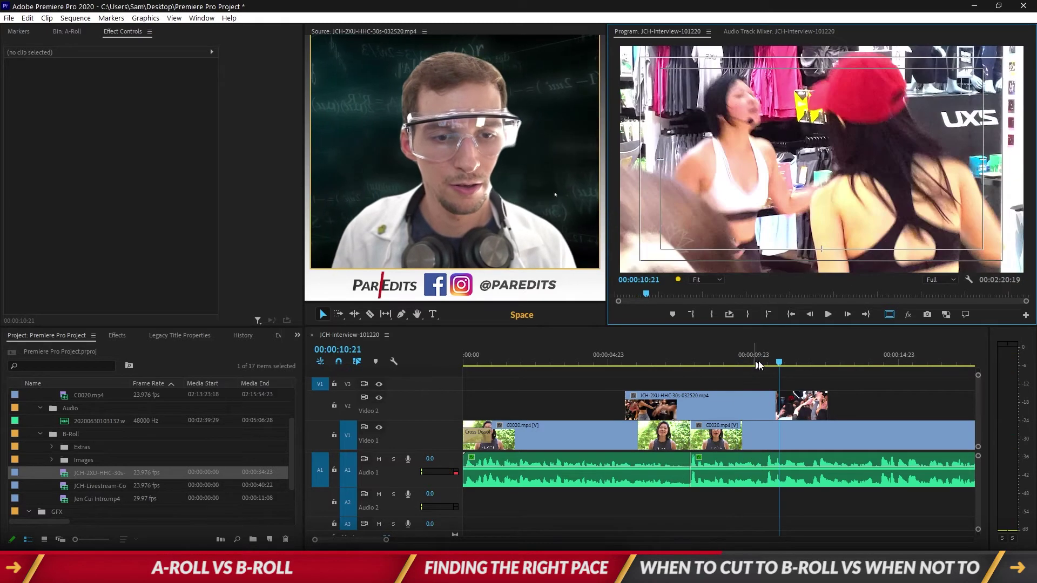
pyautogui.moveTo(761, 361); pyautogui.dragTo(723, 358)
pyautogui.press('space')
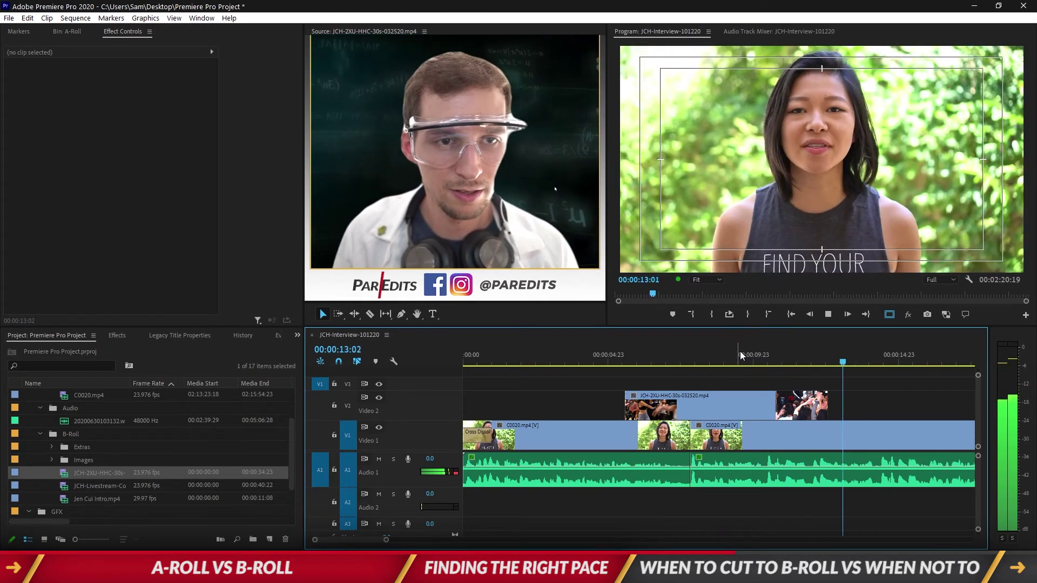
pyautogui.press('space')
pyautogui.moveTo(796, 361); pyautogui.dragTo(649, 342)
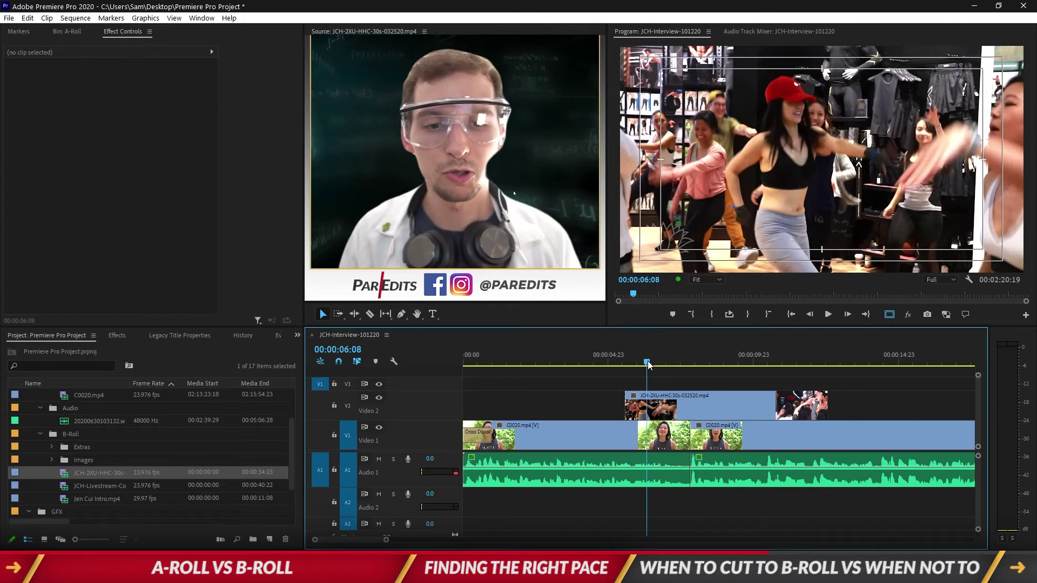
pyautogui.moveTo(649, 364); pyautogui.dragTo(674, 365)
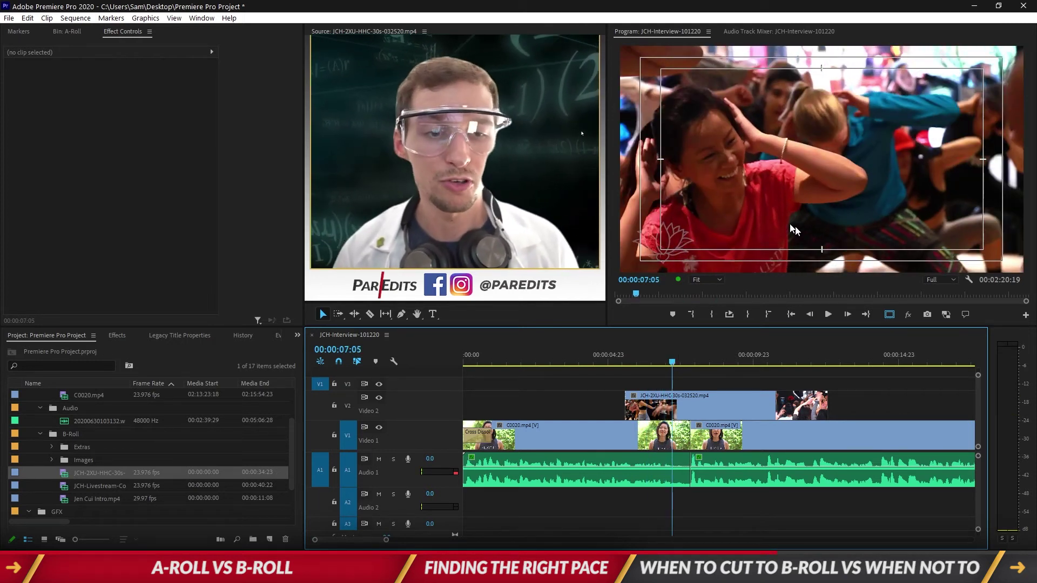
# Turn off Safe Margins, jump to the 00:00:09:15 edit, and scrub to 00:00:15:16
pyautogui.click(889, 314)
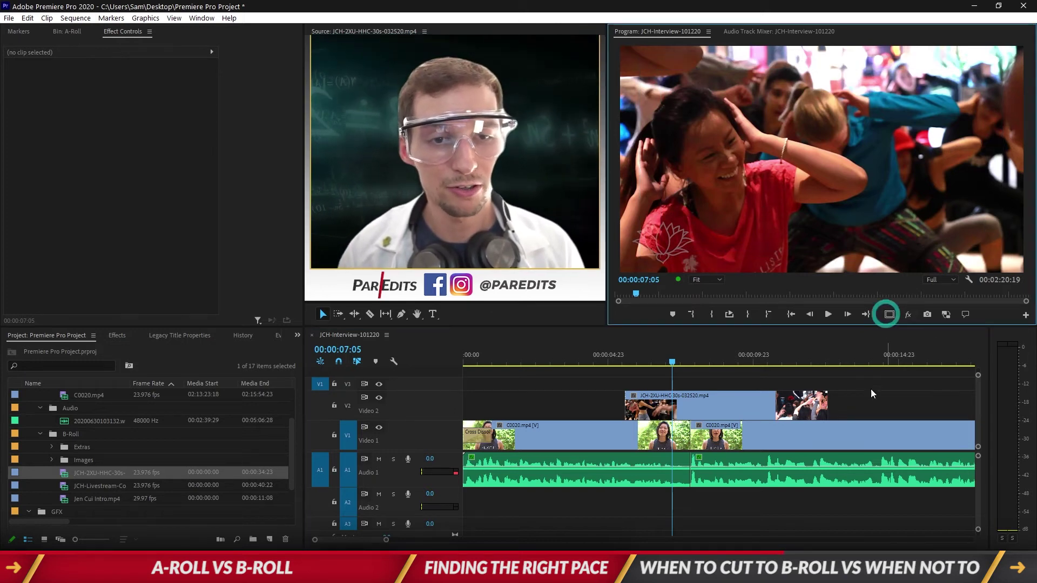
pyautogui.click(702, 367)
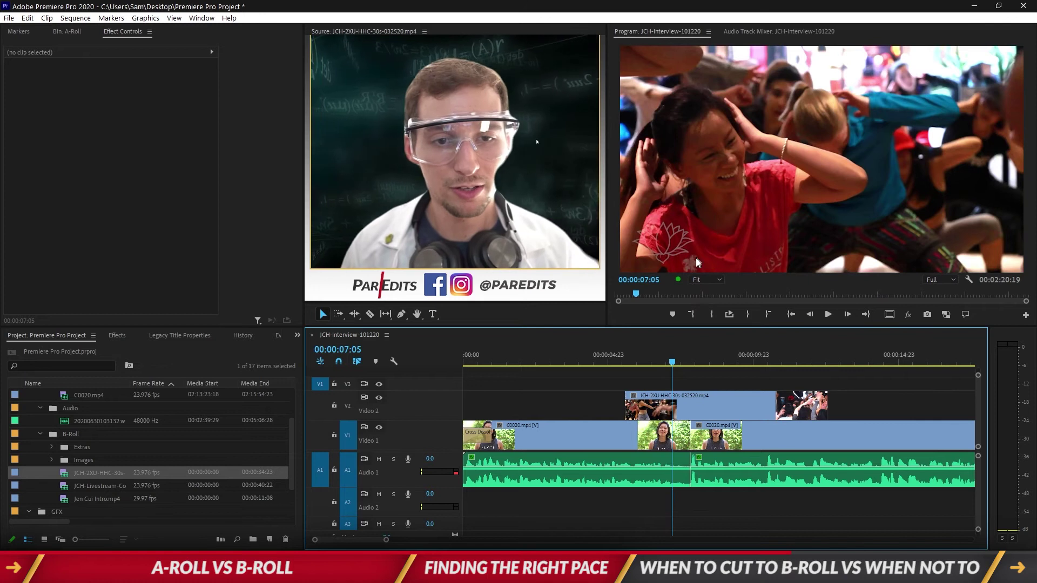
pyautogui.press('Down')
pyautogui.press('Down')
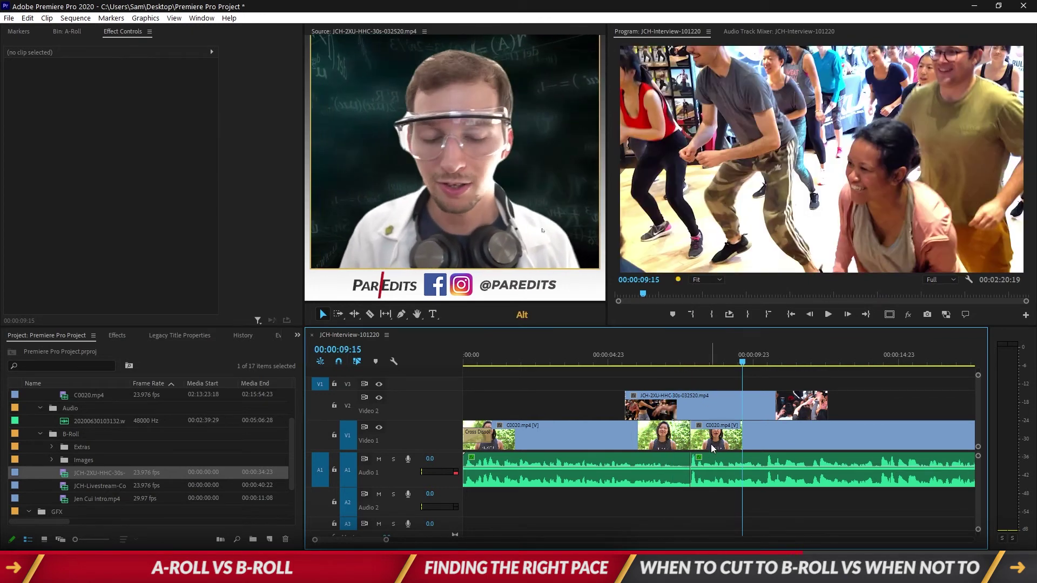
pyautogui.scroll(-5, 733, 475)
pyautogui.scroll(-2, 717, 459)
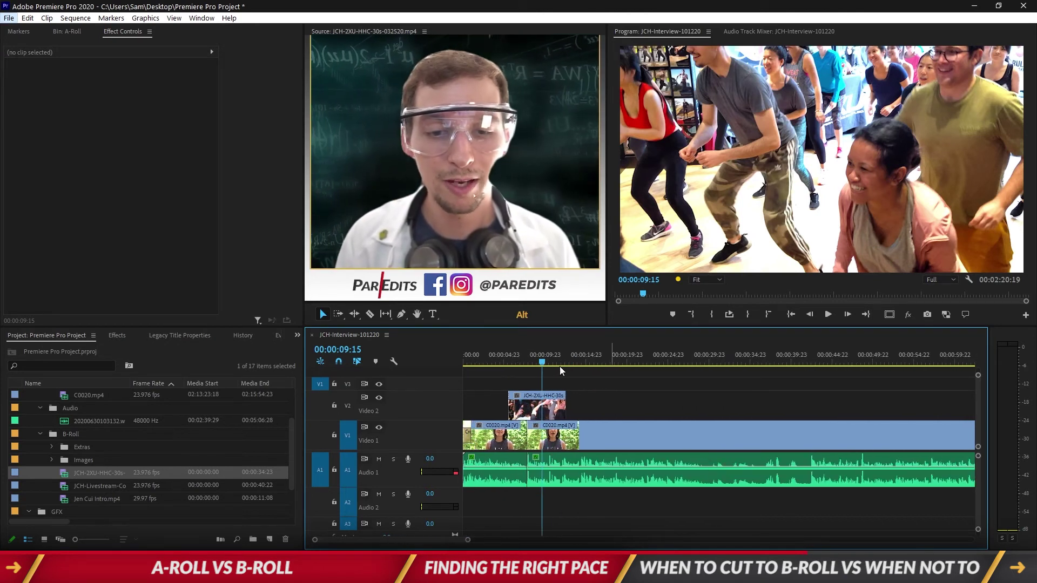
pyautogui.click(579, 360)
pyautogui.moveTo(579, 361); pyautogui.dragTo(591, 357)
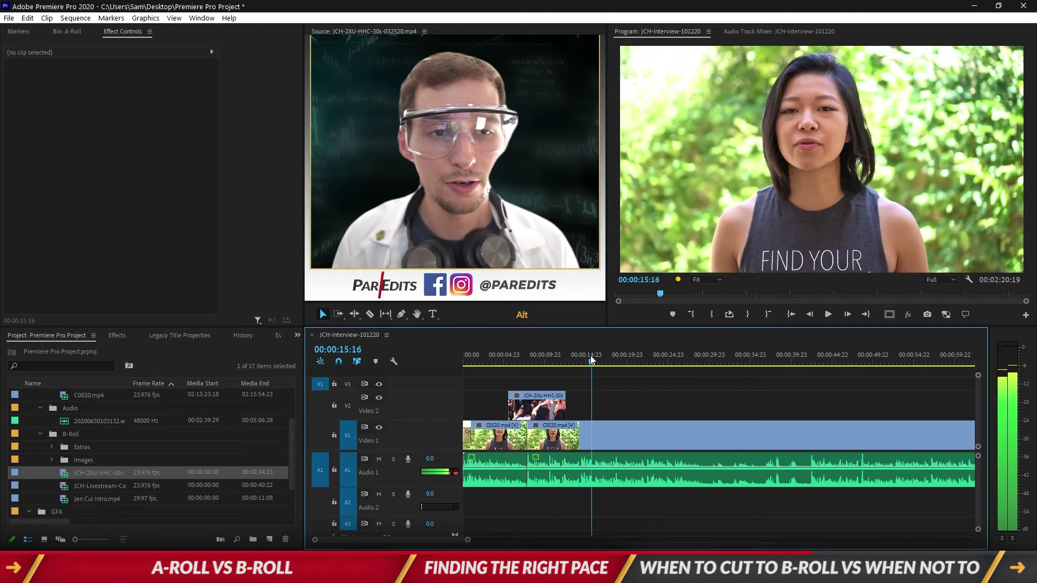
# Mute A1 to scrub to 00:01:14:09, then unmute and play to 00:01:31:06
pyautogui.click(379, 458)
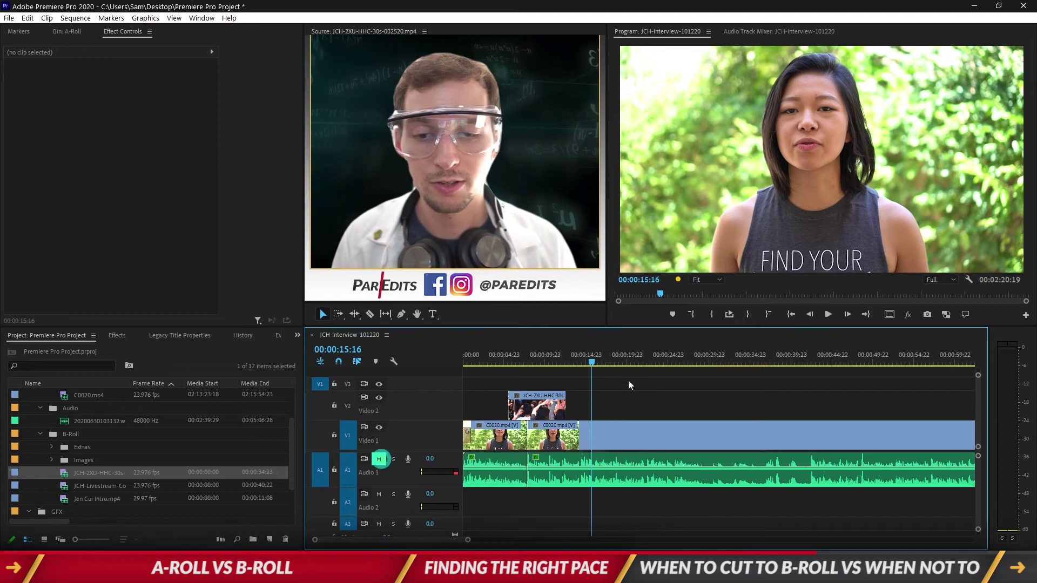
pyautogui.click(598, 360)
pyautogui.moveTo(598, 357); pyautogui.dragTo(949, 322)
pyautogui.scroll(-10, 537, 371)
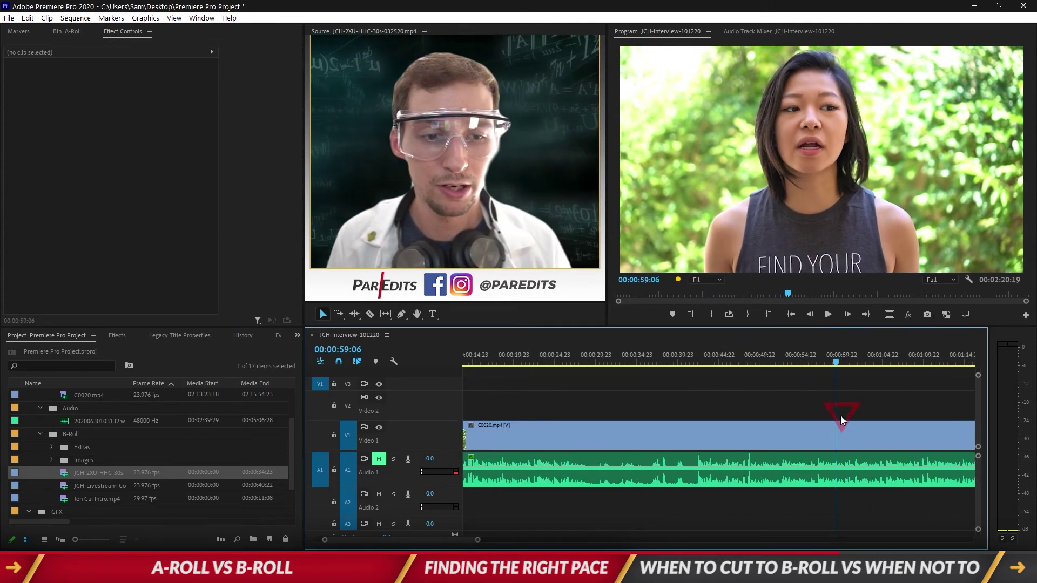
pyautogui.moveTo(576, 362); pyautogui.dragTo(810, 359)
pyautogui.press('space')
pyautogui.click(379, 458)
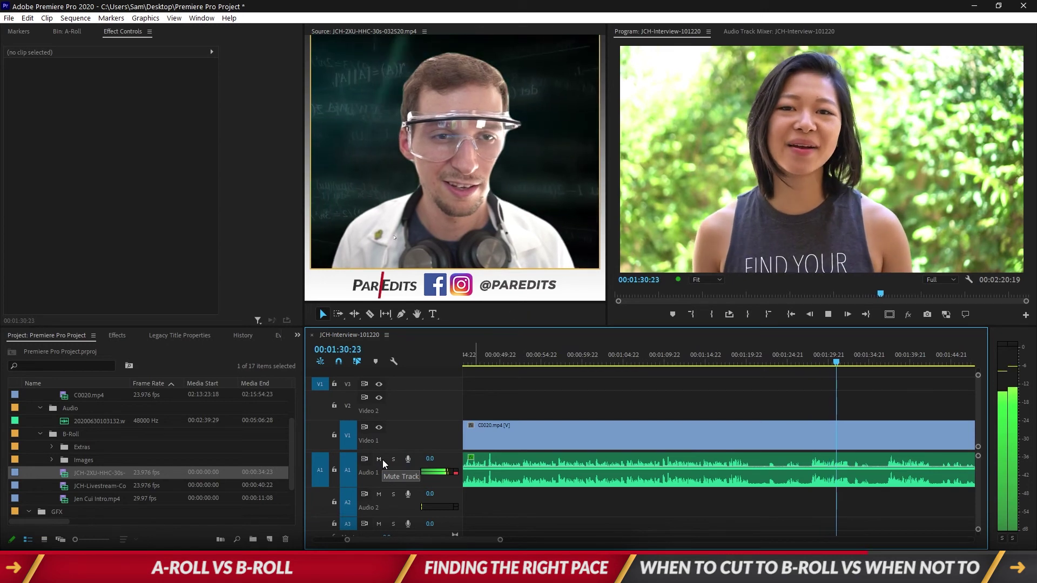
pyautogui.press('space')
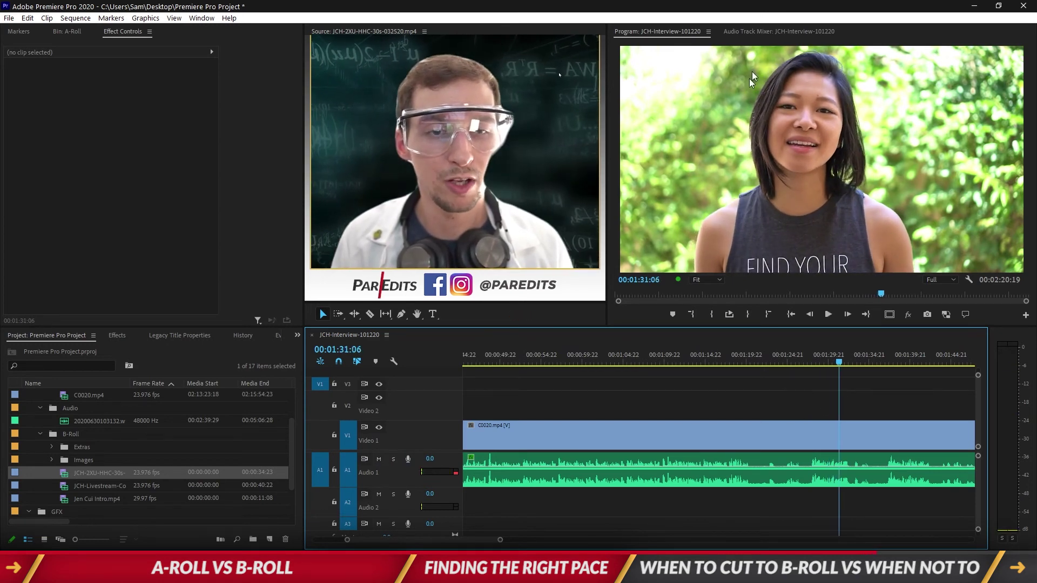
pyautogui.click(718, 400)
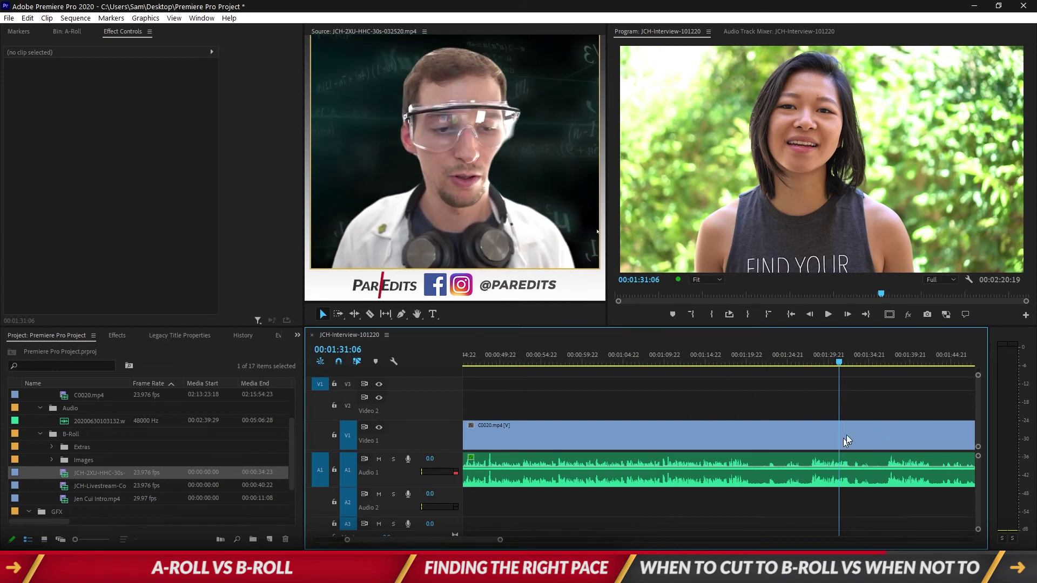
pyautogui.scroll(-3, 876, 413)
pyautogui.scroll(-4, 625, 368)
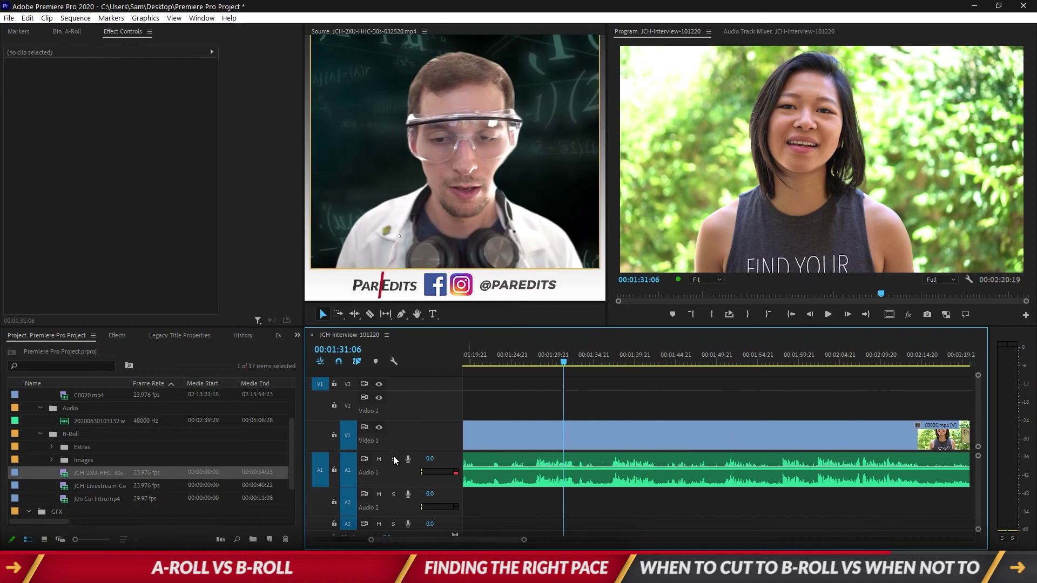
pyautogui.click(378, 459)
pyautogui.moveTo(604, 359); pyautogui.dragTo(798, 364)
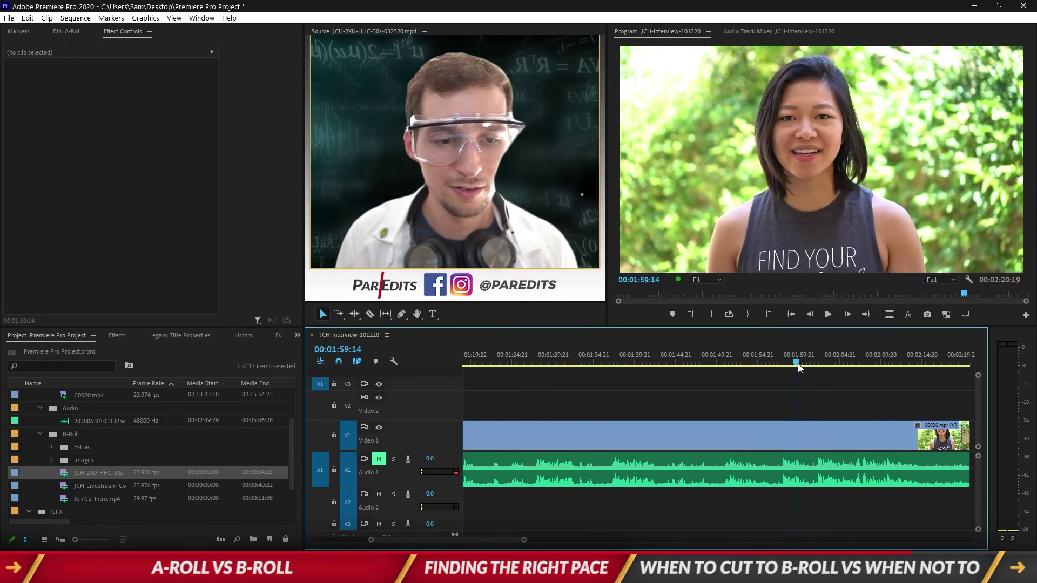
pyautogui.click(379, 460)
pyautogui.press('space')
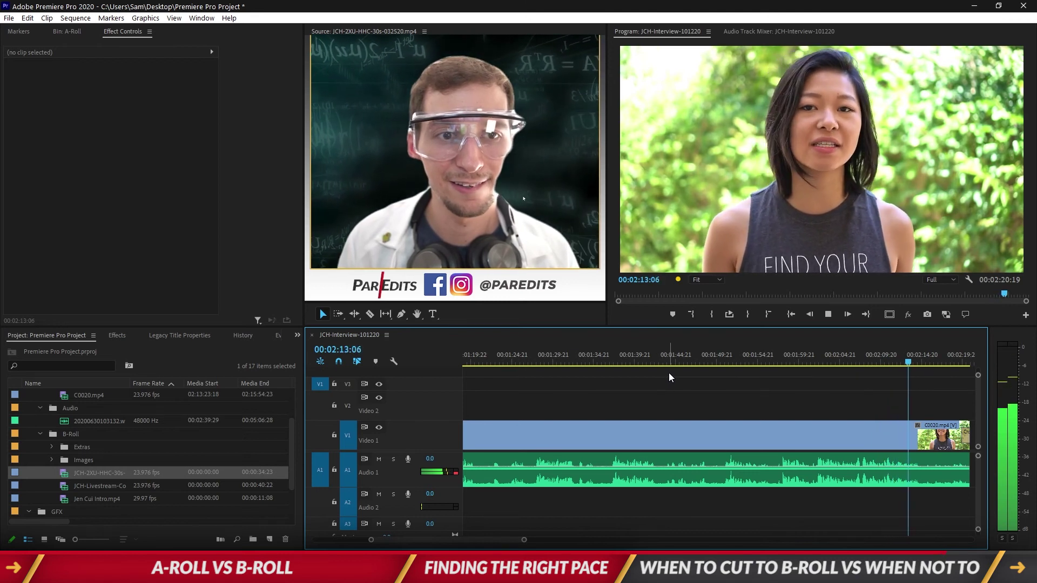
pyautogui.press('space')
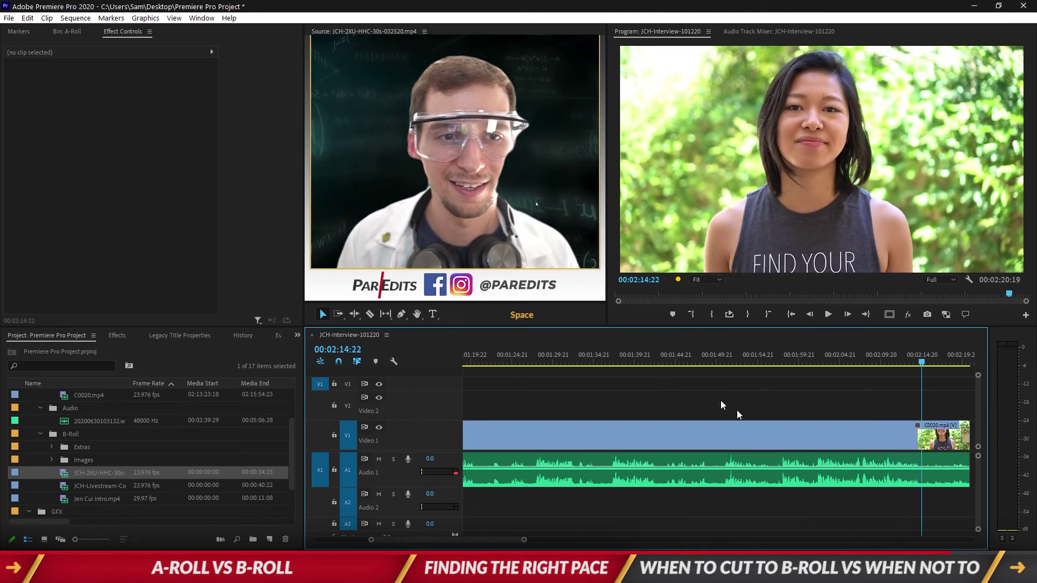